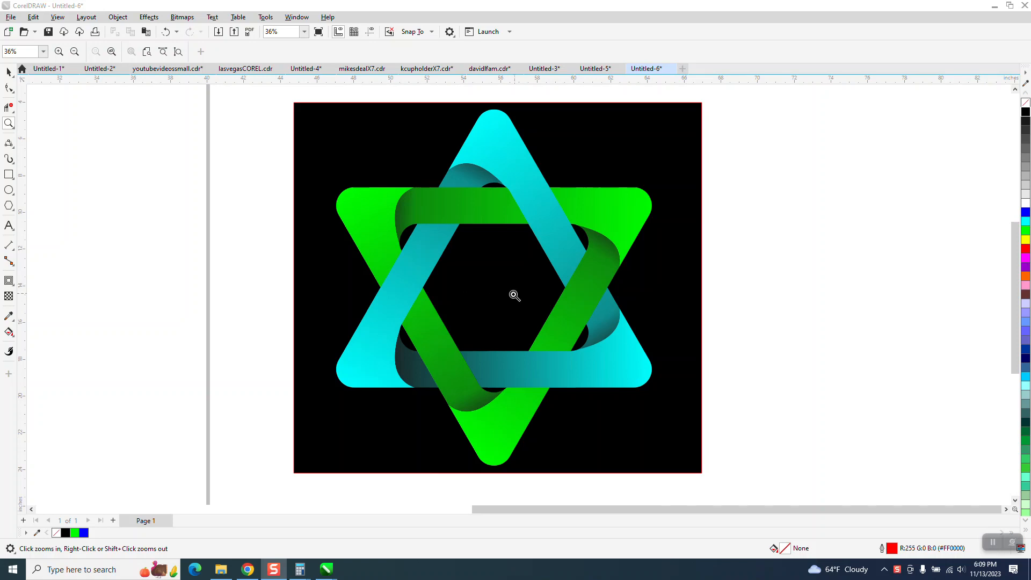
# Draw a four-sided polygon about 20.8 in across and centre it on the page beside the finished star
pyautogui.scroll(-3, 507, 295)
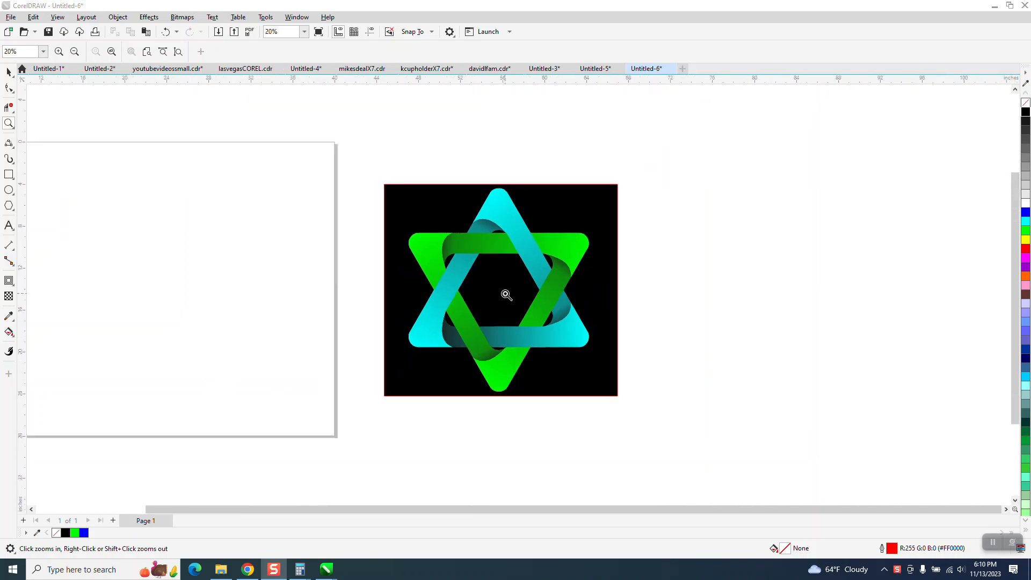
pyautogui.moveTo(409, 192); pyautogui.dragTo(736, 419)
pyautogui.scroll(-1, 397, 255)
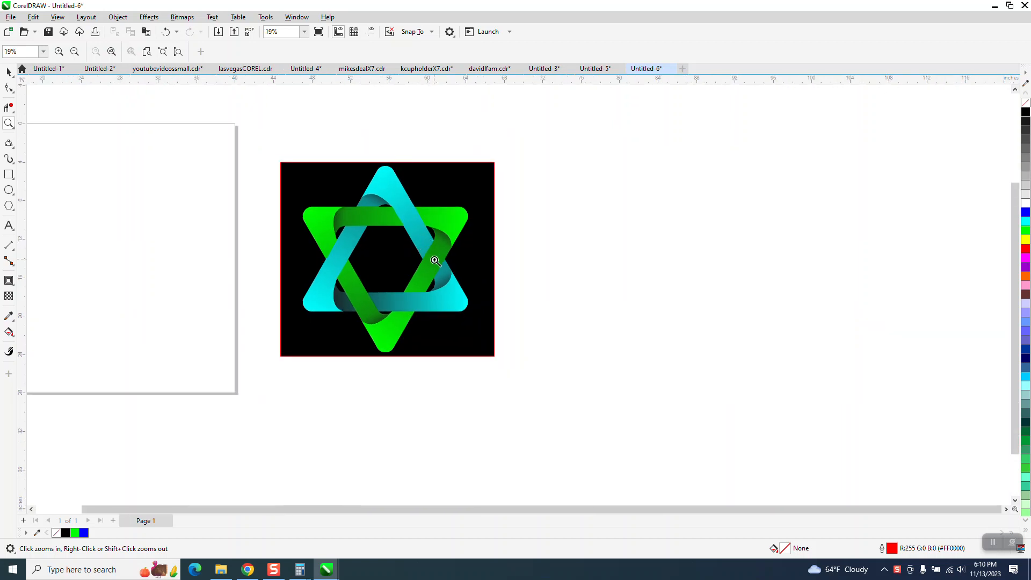
pyautogui.scroll(-2, 427, 277)
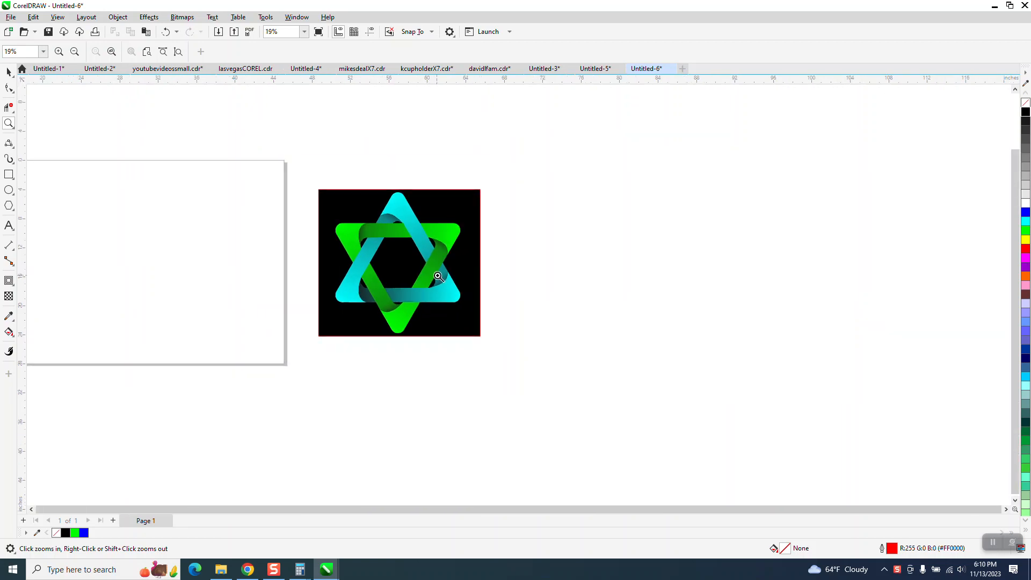
pyautogui.click(13, 209)
pyautogui.click(43, 206)
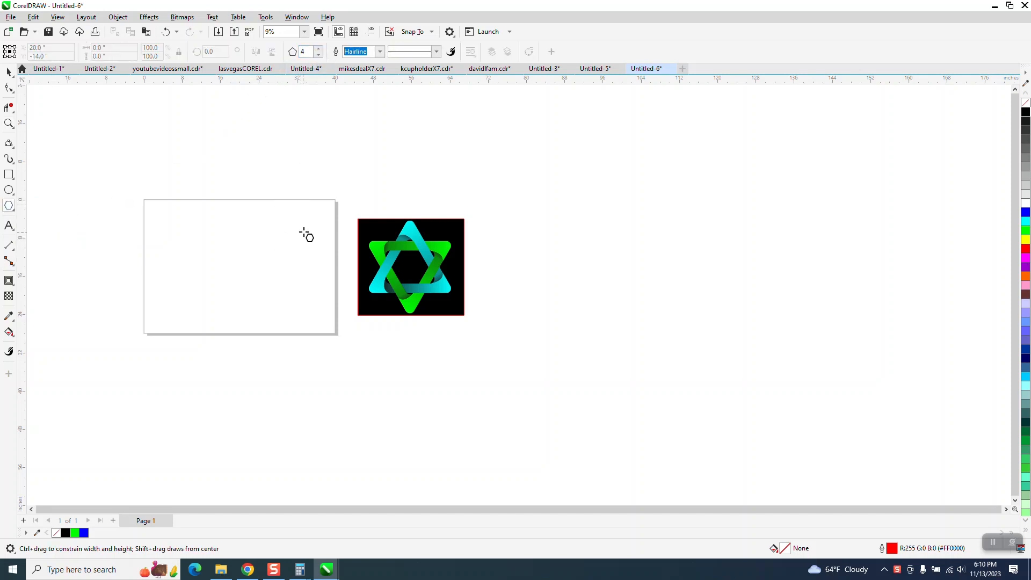
pyautogui.moveTo(309, 228); pyautogui.dragTo(211, 305)
pyautogui.press('p')
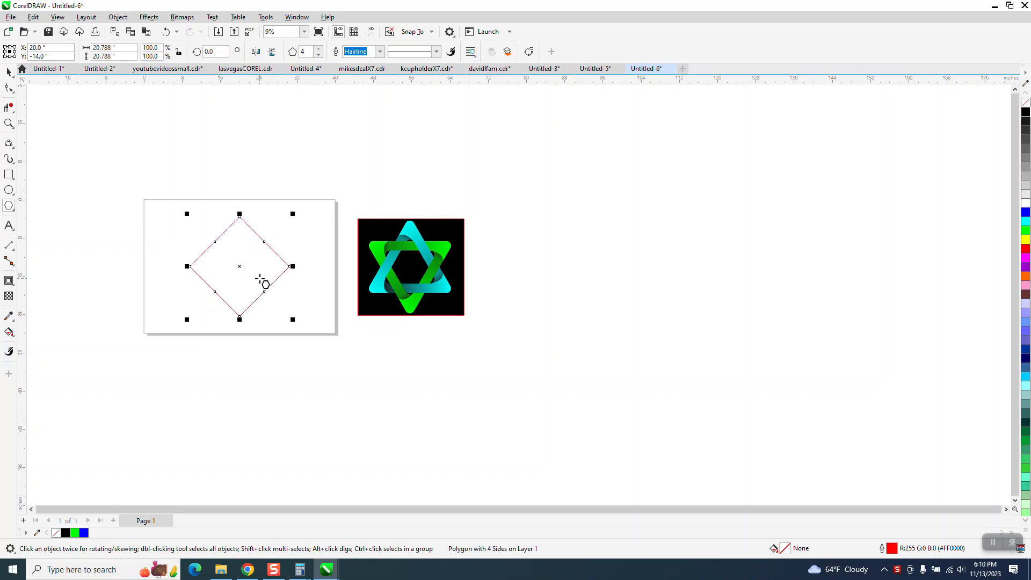
# Change the polygon to 3 sides and show the guidelines that cross at the page centre
pyautogui.click(319, 55)
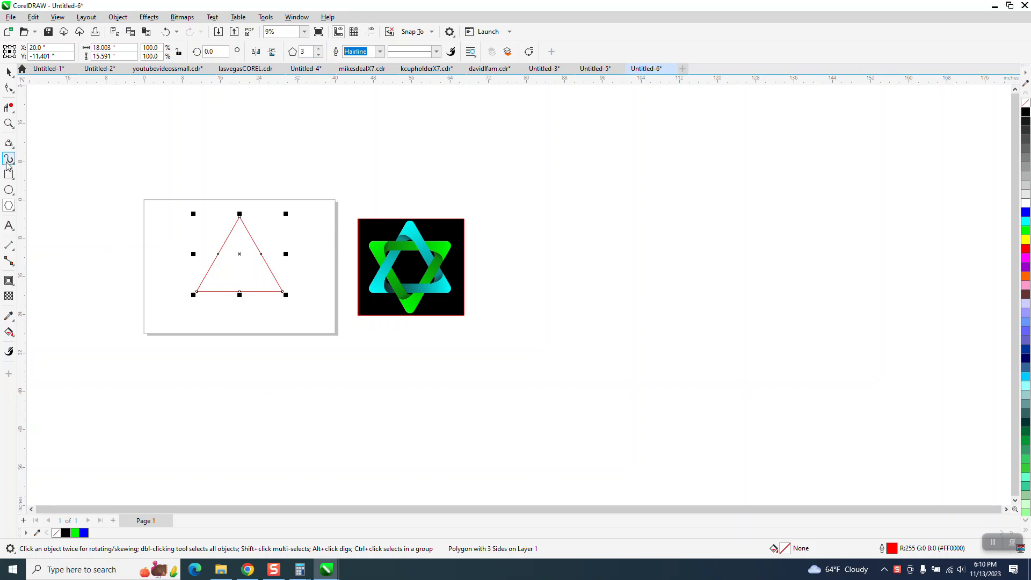
pyautogui.click(371, 32)
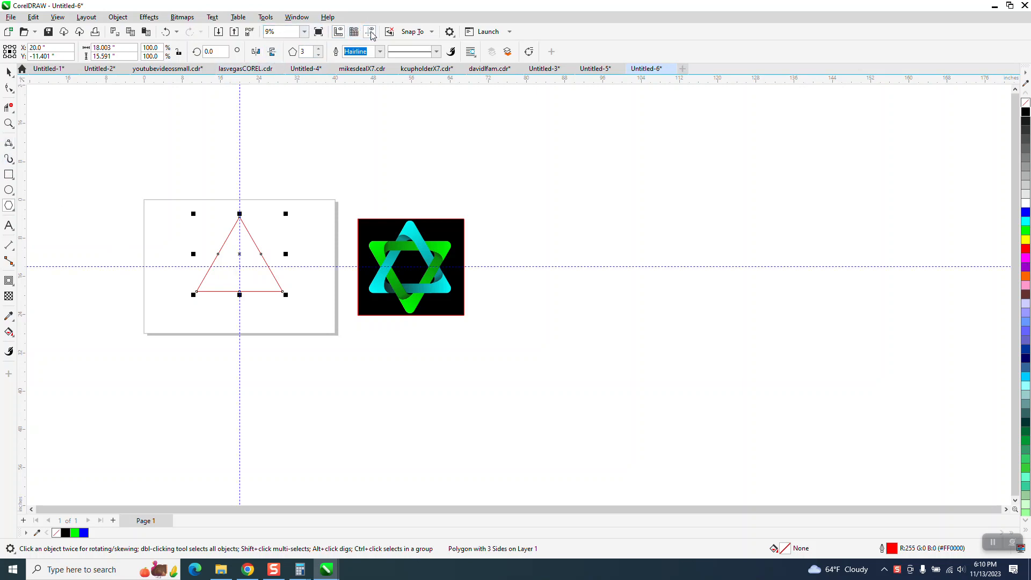
pyautogui.click(9, 124)
pyautogui.click(186, 252)
# Set the triangle's outline width to 2 in
pyautogui.click(8, 73)
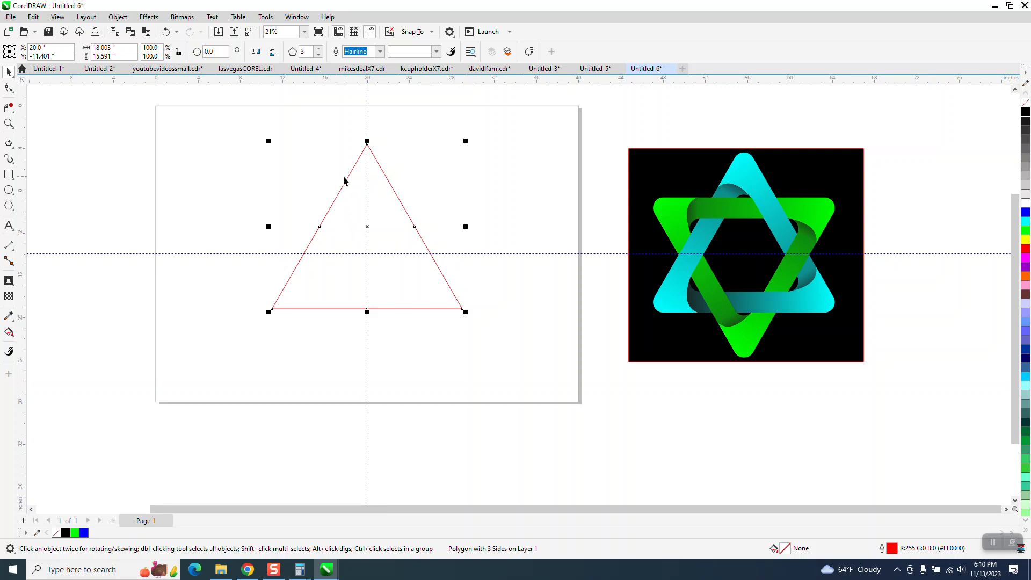
pyautogui.click(379, 52)
pyautogui.click(367, 52)
pyautogui.write('2')
pyautogui.press('Return')
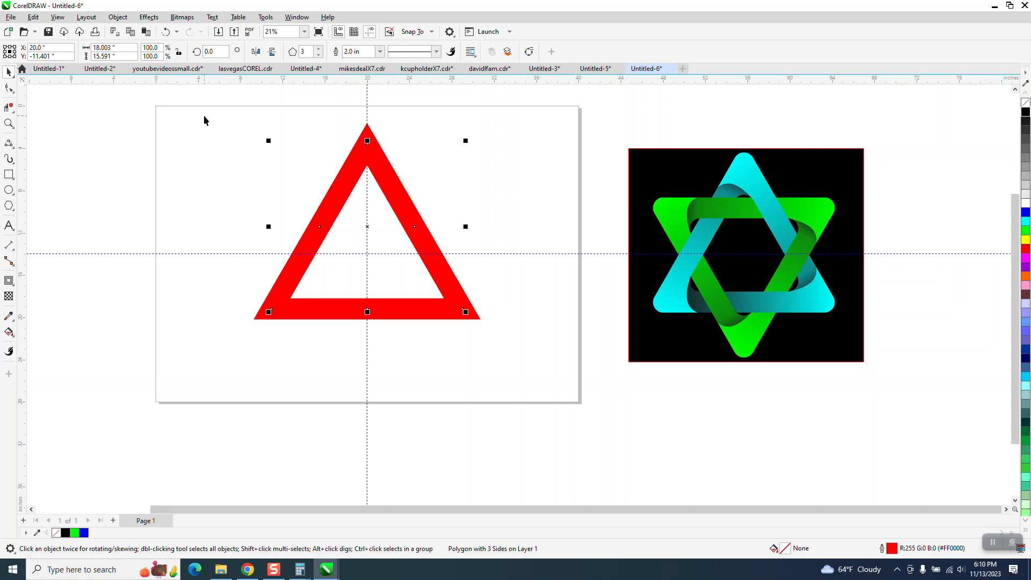
# Convert the thick triangle outline to an object and give it no fill with a black outline
pyautogui.click(118, 17)
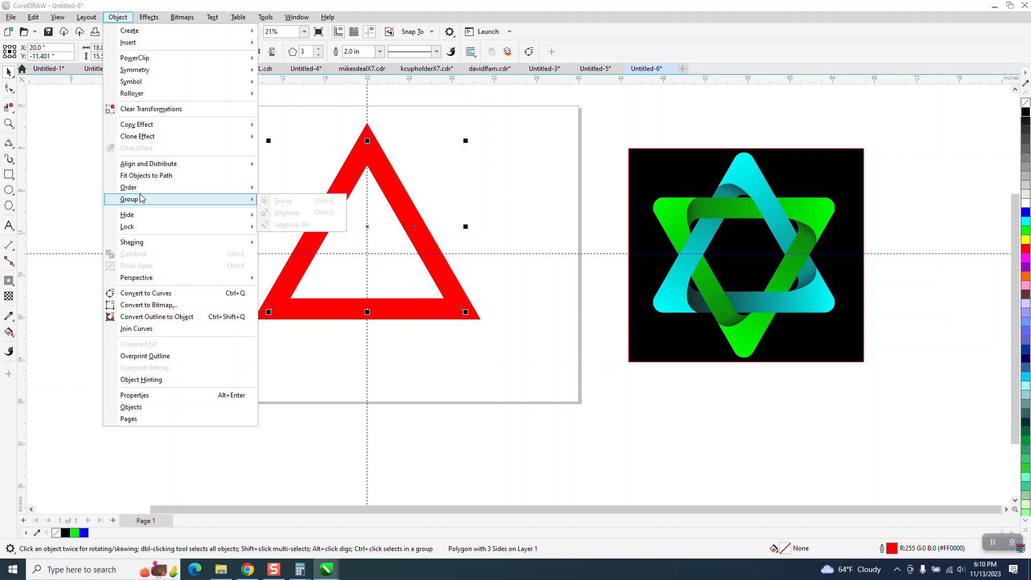
pyautogui.click(161, 317)
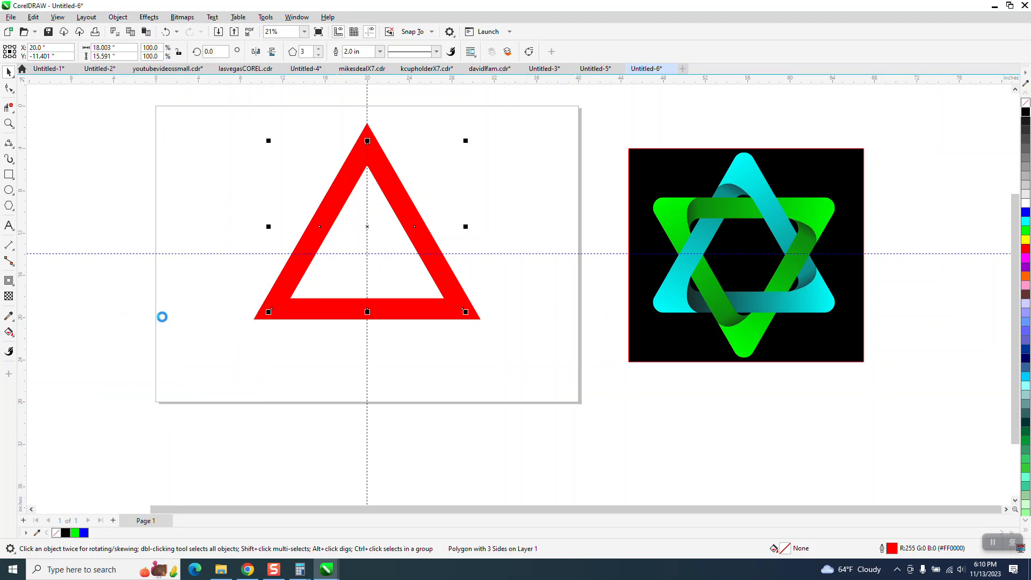
pyautogui.click(1025, 102)
pyautogui.rightClick(1026, 111)
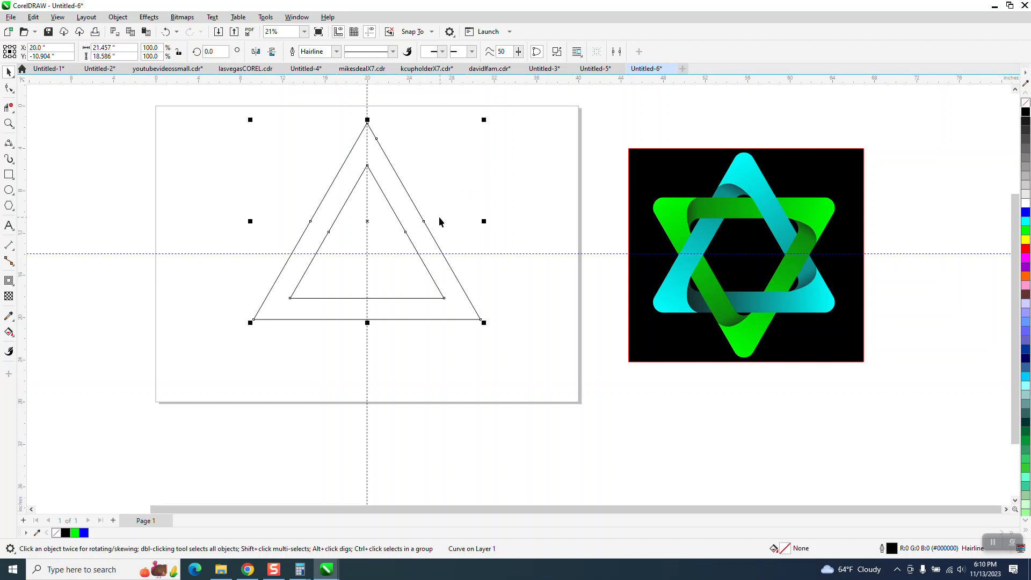
# Delete the surplus nodes along both triangle outlines so that only the corner nodes remain
pyautogui.click(9, 87)
pyautogui.moveTo(384, 256); pyautogui.dragTo(335, 248)
pyautogui.press('Delete')
pyautogui.press('Delete')
pyautogui.doubleClick(375, 138)
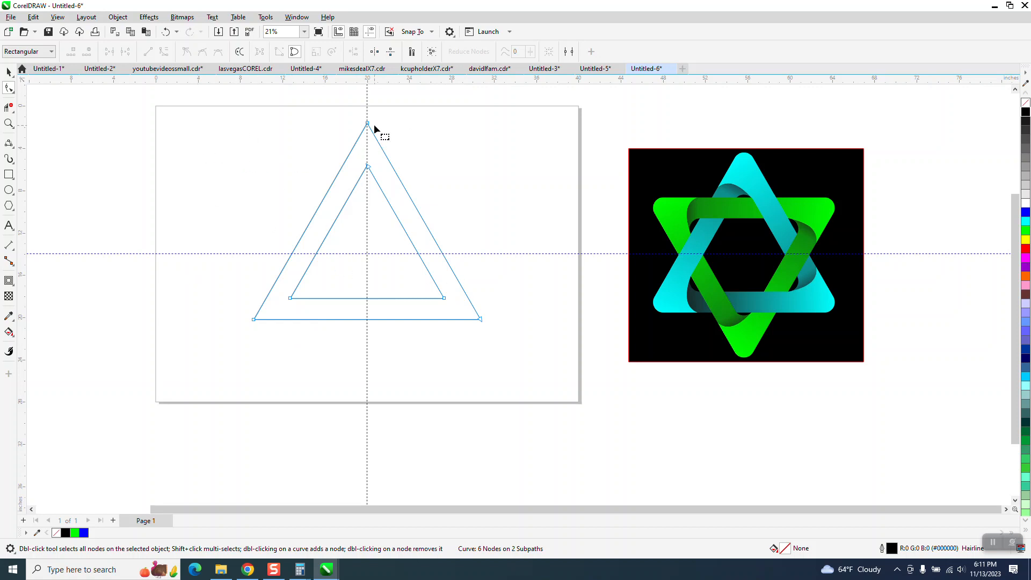
# Fillet all corners of the inner and outer triangles with a radius of 1.0 in
pyautogui.moveTo(228, 110); pyautogui.dragTo(489, 351)
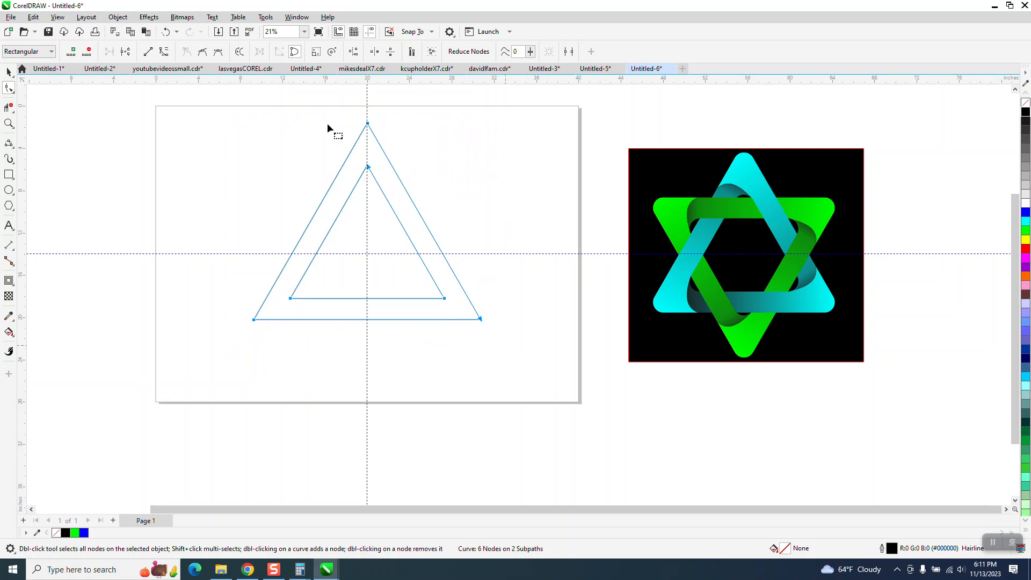
pyautogui.click(297, 16)
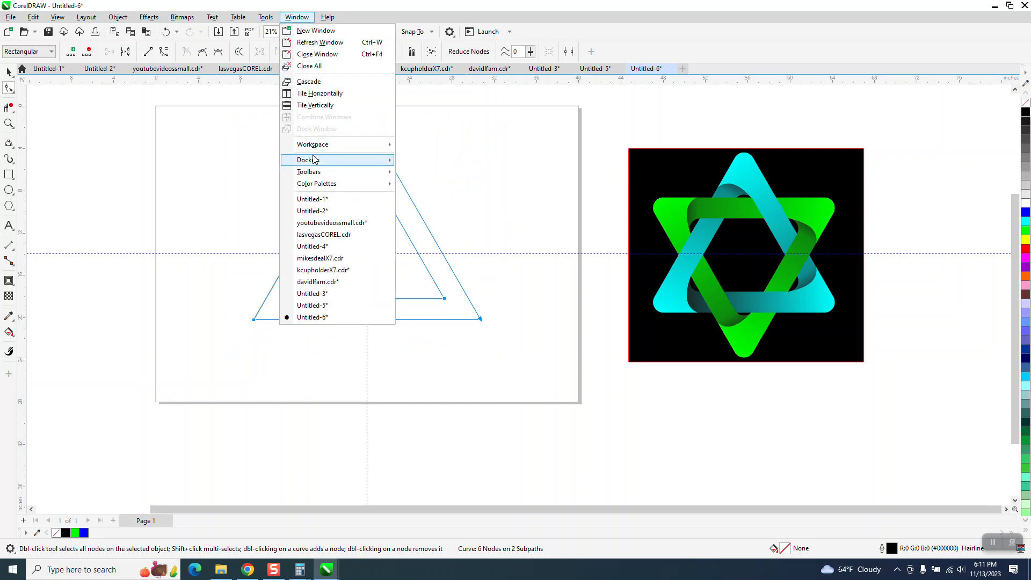
pyautogui.moveTo(314, 160)
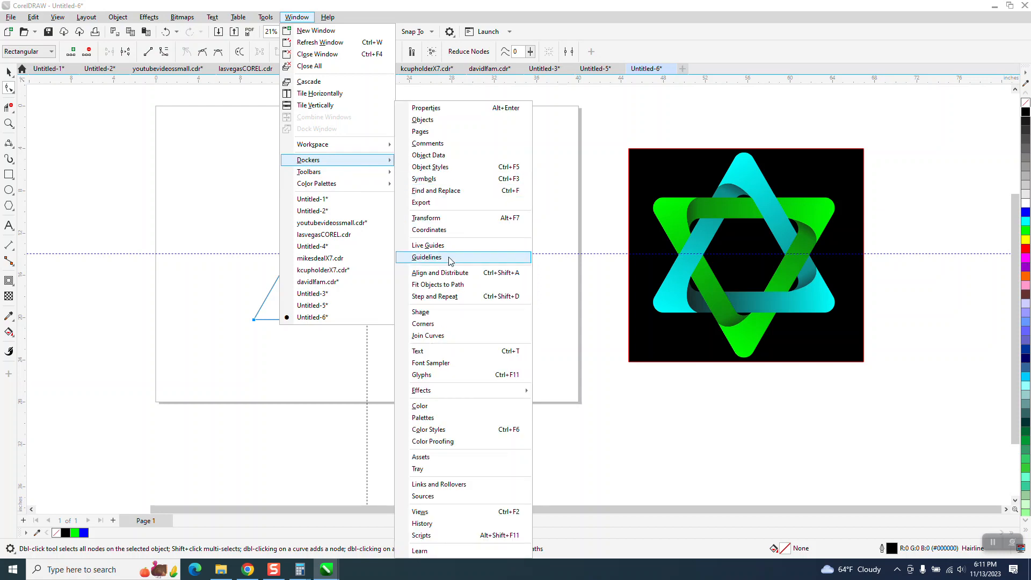
pyautogui.click(428, 326)
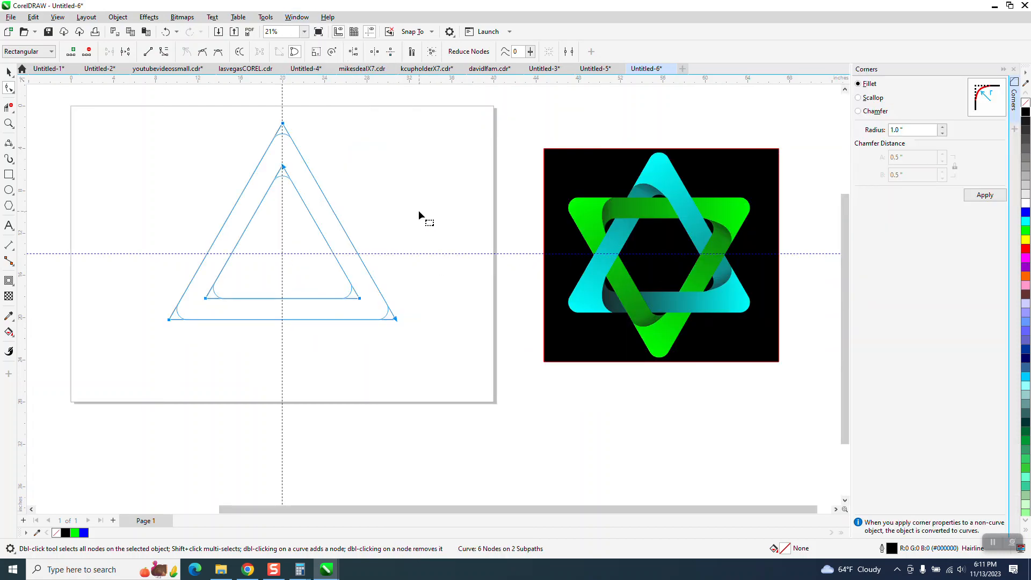
pyautogui.click(984, 195)
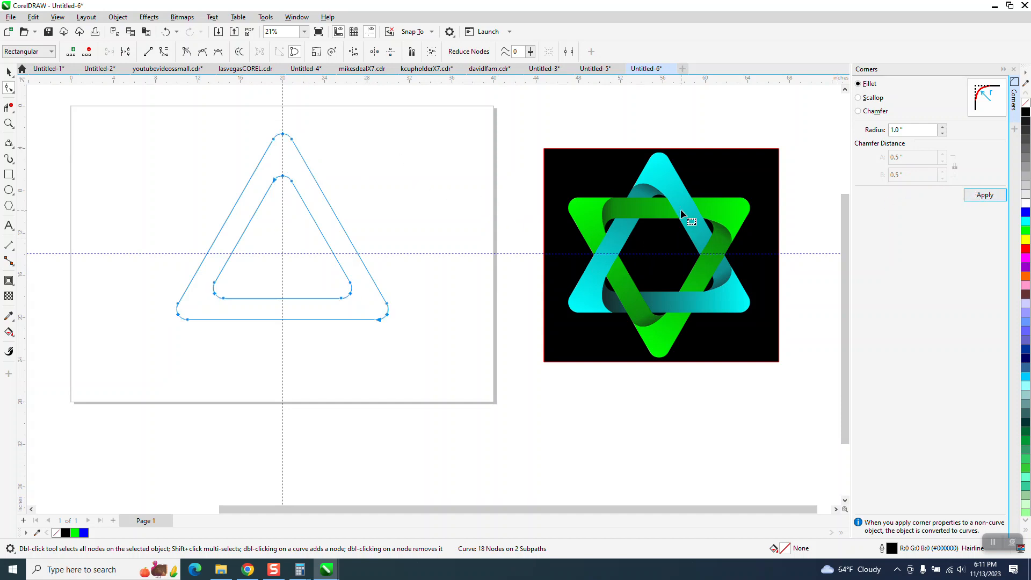
# Draw a 3-point curve over the inner triangle's apex, from its right side to the outer triangle's left side
pyautogui.click(9, 124)
pyautogui.moveTo(126, 103); pyautogui.dragTo(492, 389)
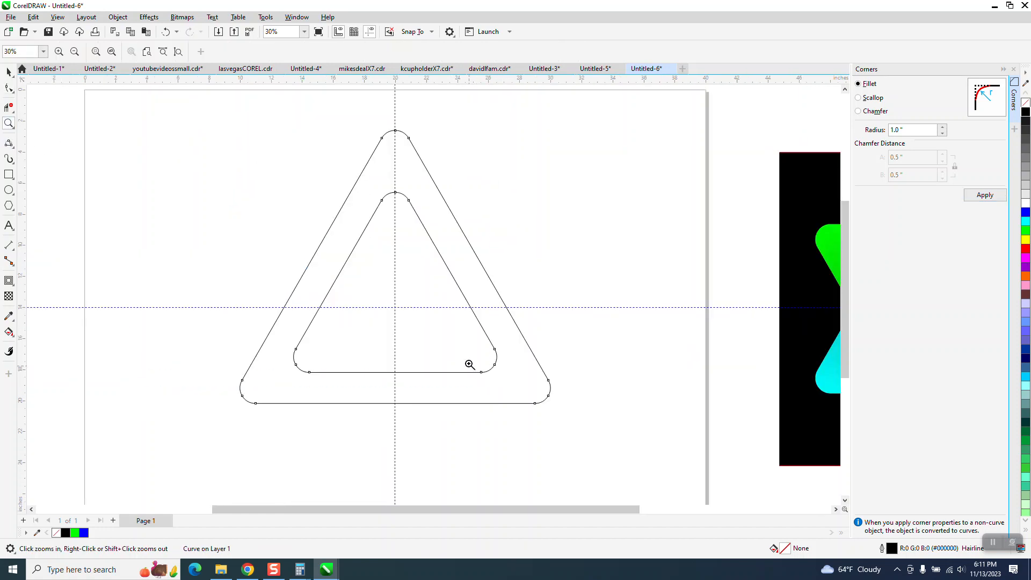
pyautogui.click(13, 146)
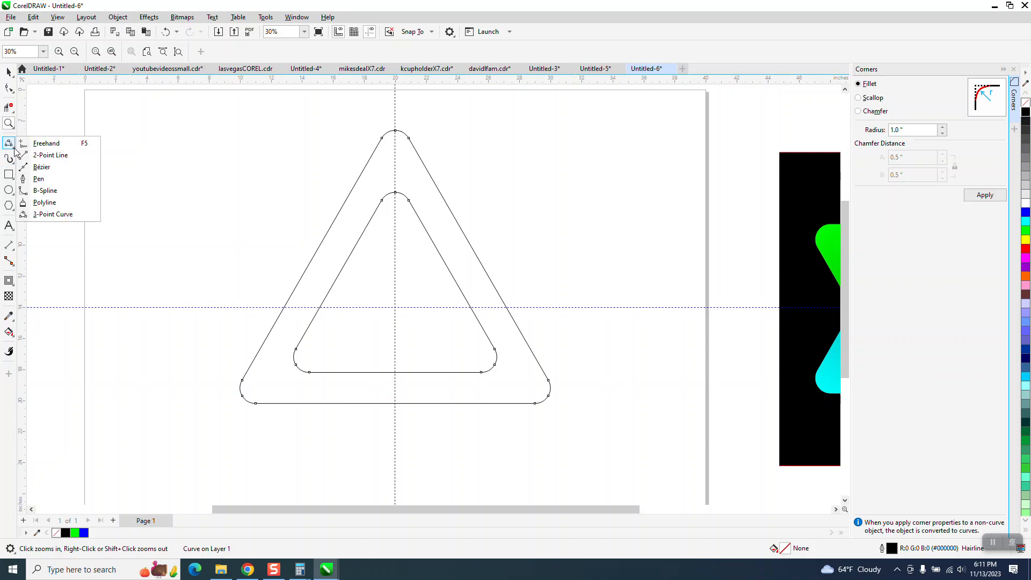
pyautogui.click(46, 214)
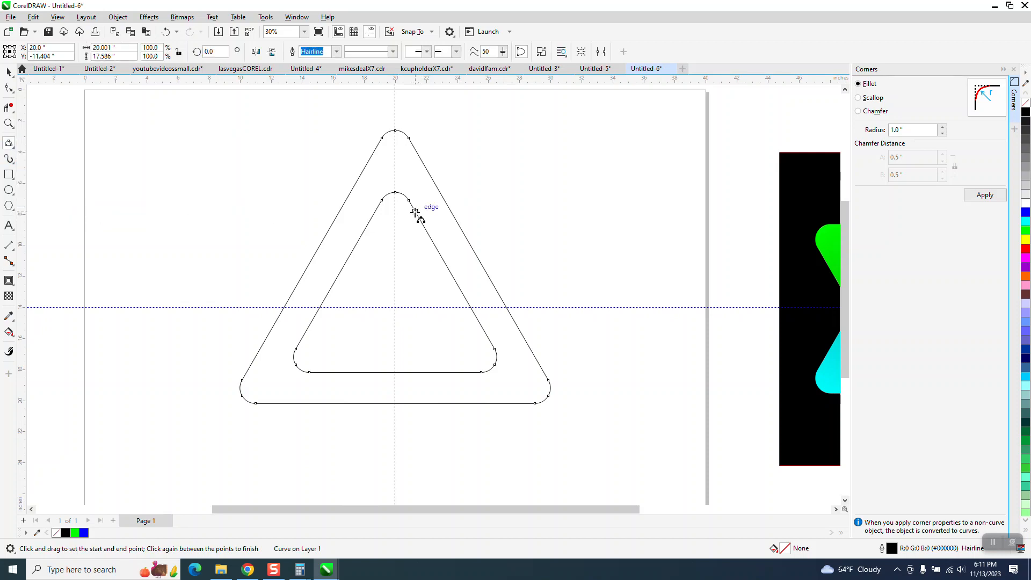
pyautogui.moveTo(416, 213)
pyautogui.mouseDown()
pyautogui.moveTo(357, 187)
pyautogui.moveTo(377, 177)
pyautogui.mouseUp()
pyautogui.click(383, 174)
# Adjust the curve's end nodes and handle so it meets both triangle edges and flows along the inner triangle's right side
pyautogui.click(8, 123)
pyautogui.moveTo(322, 157); pyautogui.dragTo(571, 283)
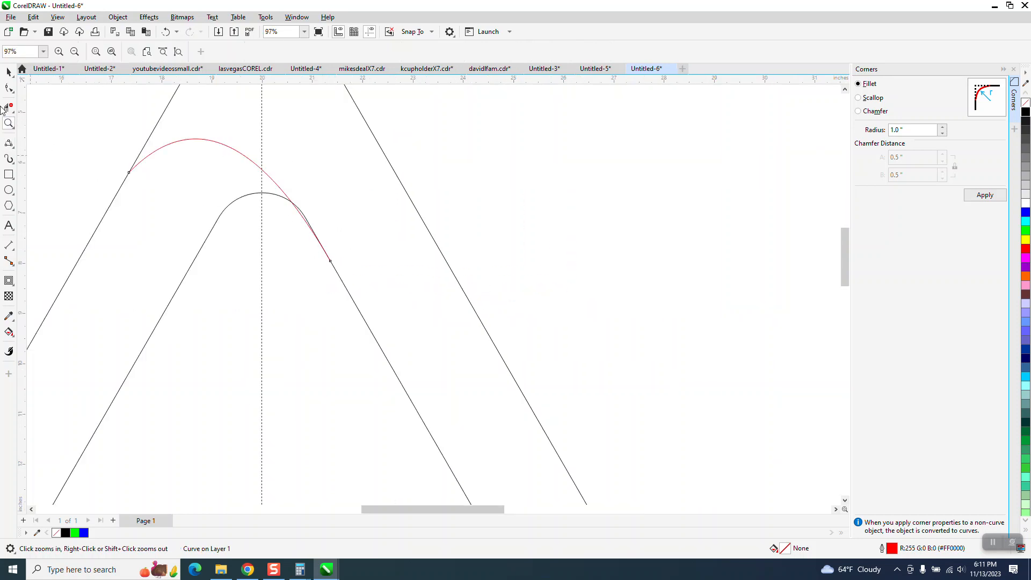
pyautogui.click(9, 88)
pyautogui.click(131, 170)
pyautogui.click(332, 264)
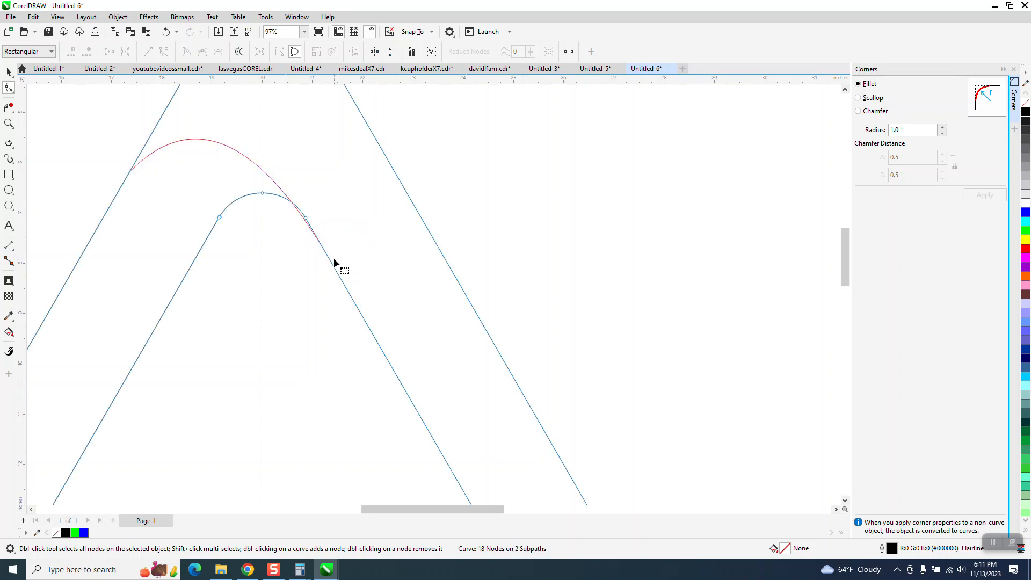
pyautogui.click(285, 197)
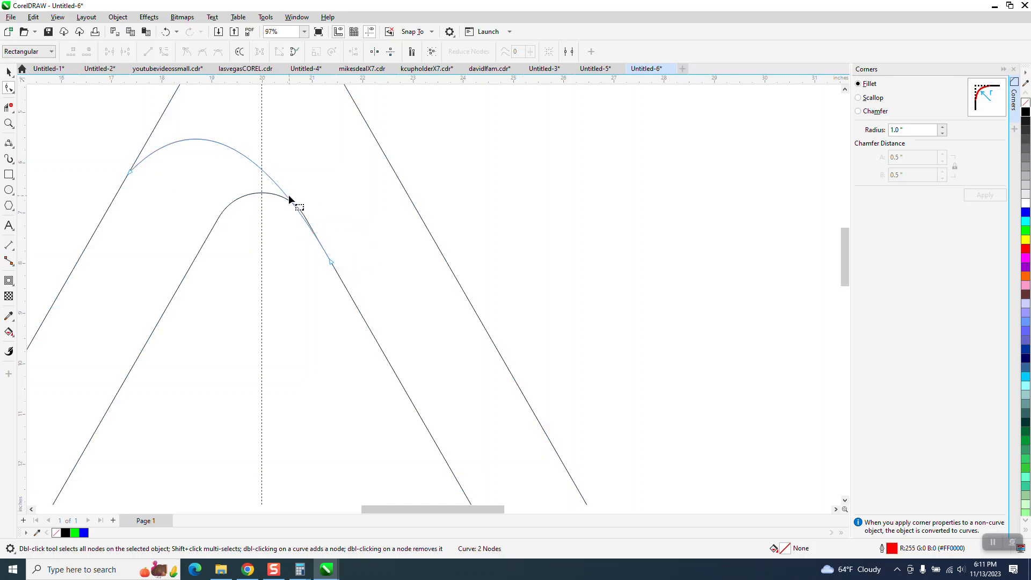
pyautogui.click(330, 263)
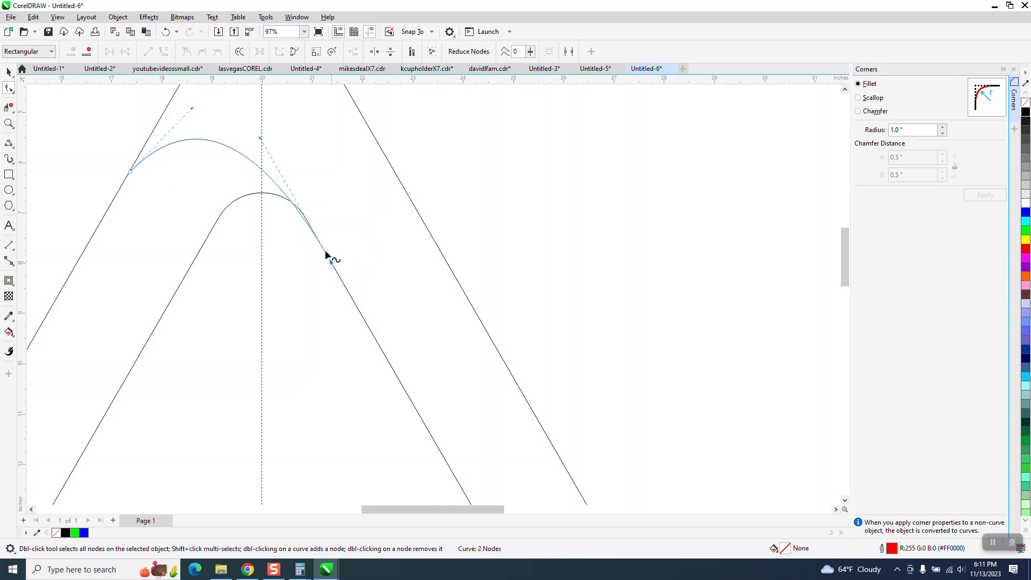
pyautogui.click(264, 145)
pyautogui.click(331, 264)
pyautogui.moveTo(262, 138); pyautogui.dragTo(269, 137)
pyautogui.scroll(-2, 362, 194)
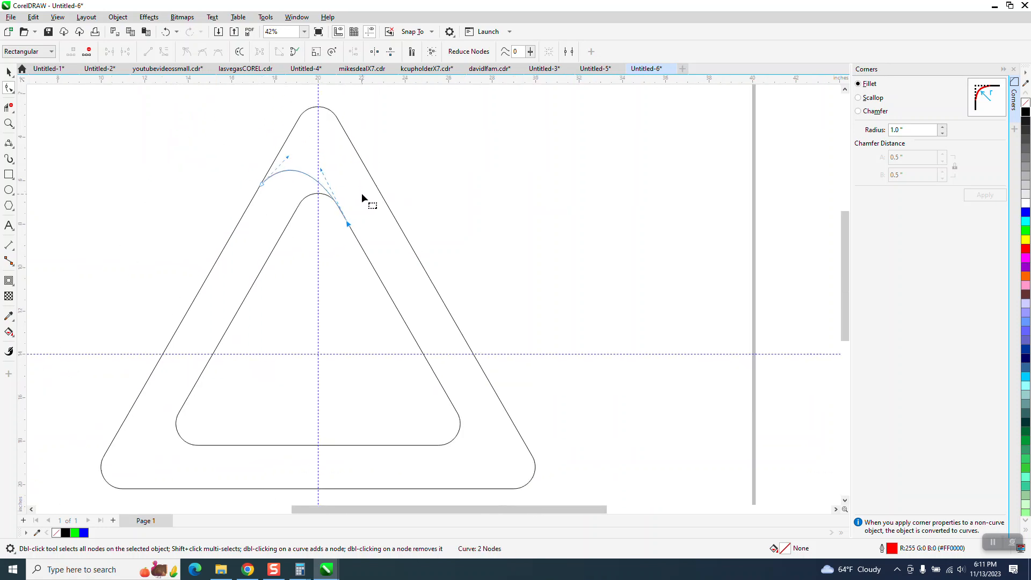
pyautogui.scroll(-1, 362, 192)
# Move the red curve's centre of rotation to the intersection of the guidelines
pyautogui.click(9, 71)
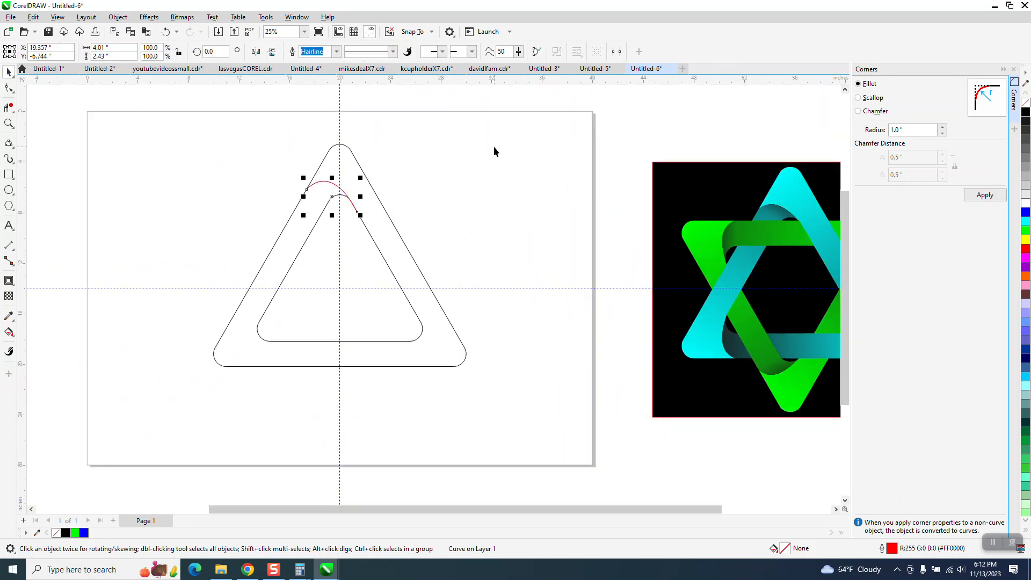
pyautogui.click(332, 197)
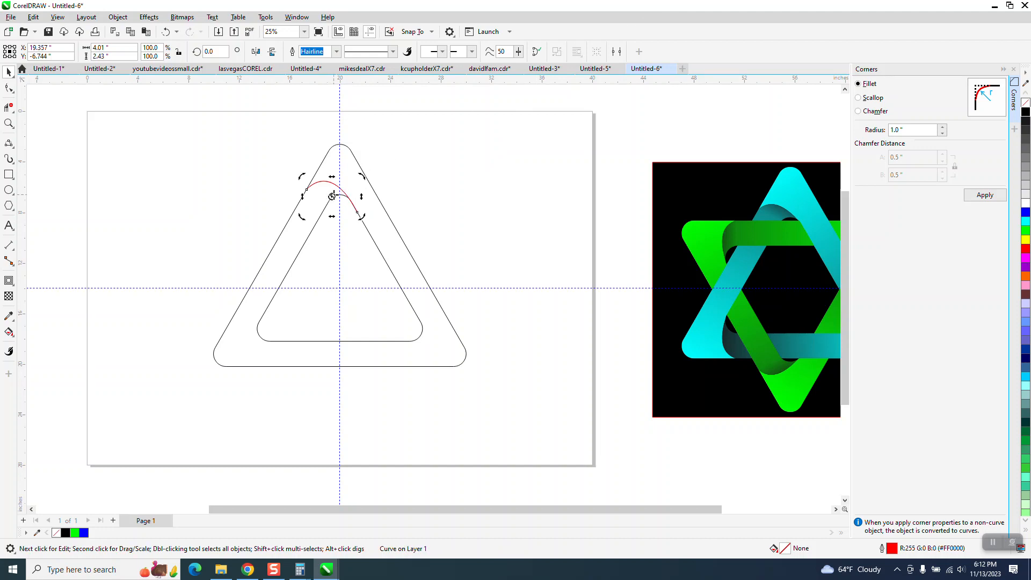
pyautogui.moveTo(336, 203); pyautogui.dragTo(340, 286)
# Create a copy of the curve rotated 120 degrees and repeat it for the remaining corner of the triangle
pyautogui.click(332, 181)
pyautogui.click(332, 182)
pyautogui.click(335, 187)
pyautogui.click(335, 187)
pyautogui.write('120')
pyautogui.press('Return')
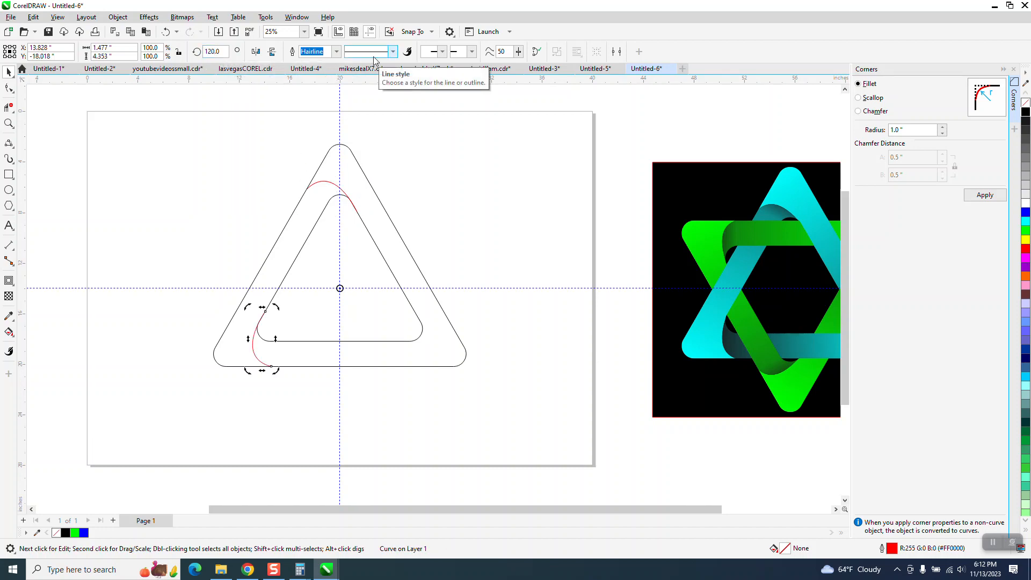
pyautogui.hotkey('ctrl', 'r')
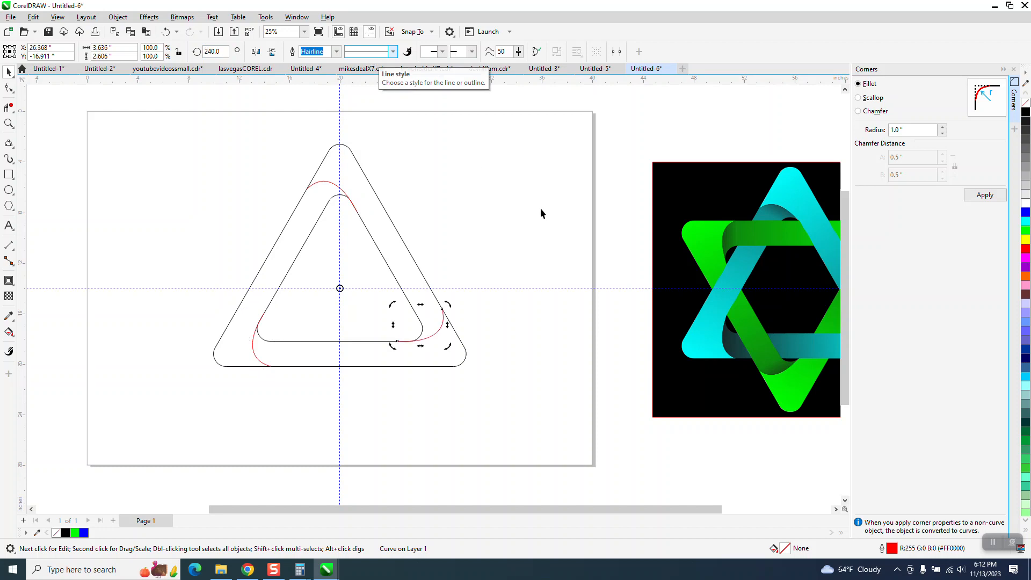
pyautogui.click(191, 267)
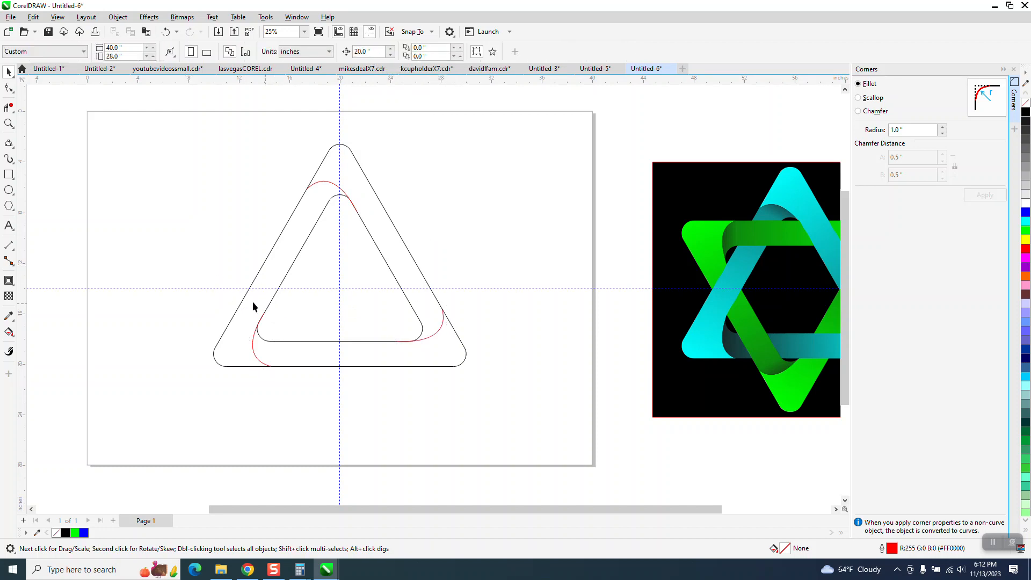
# Try to colour a section between the inner and outer triangles green with Smart Fill
pyautogui.click(8, 332)
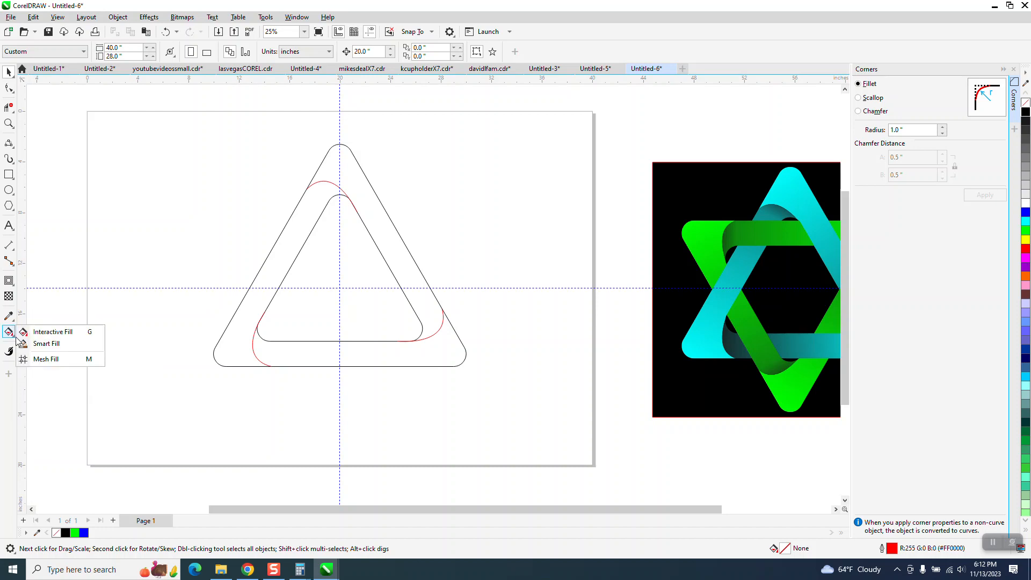
pyautogui.click(53, 344)
pyautogui.click(288, 260)
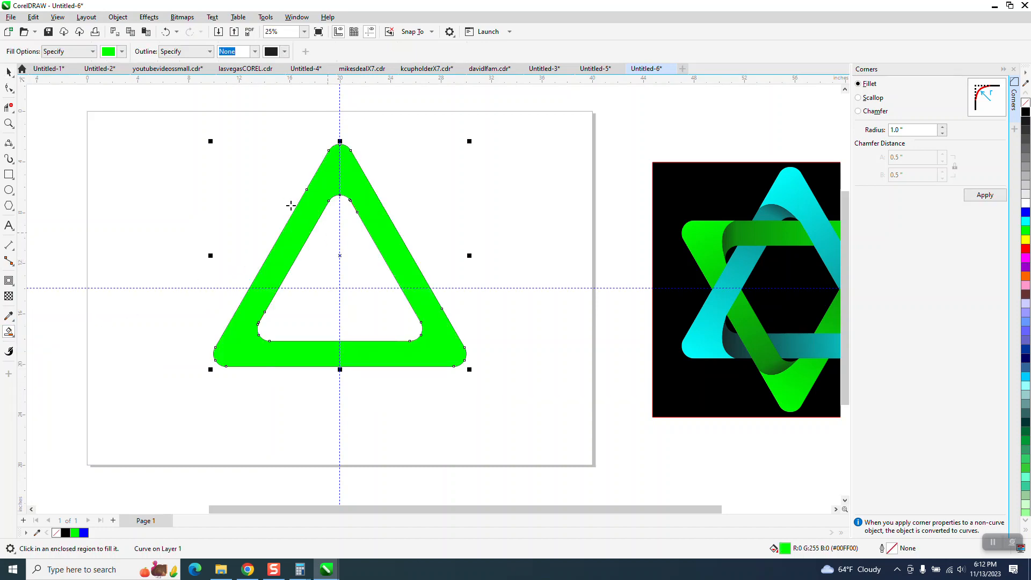
pyautogui.click(168, 33)
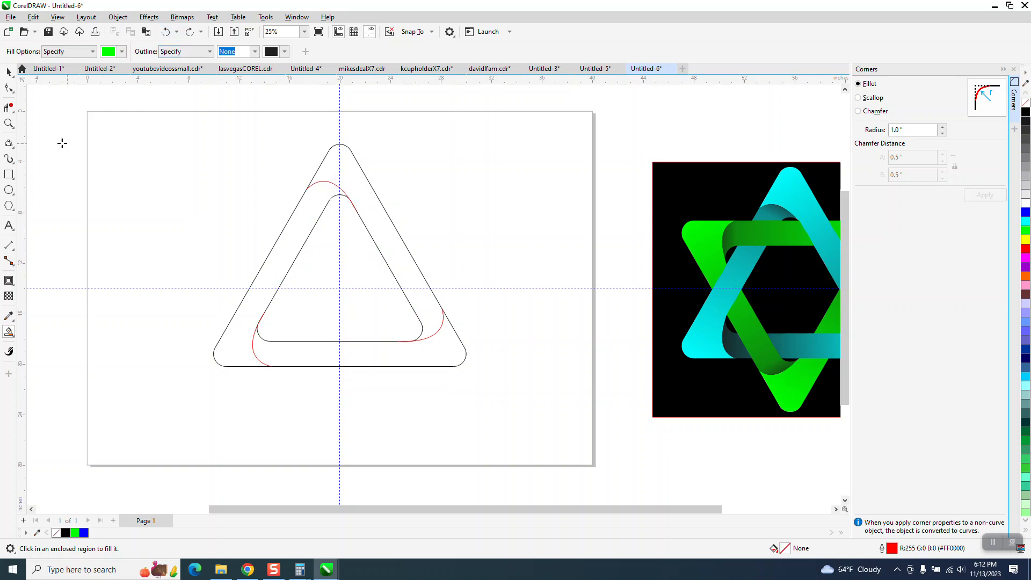
# Try to adjust the top red curve's end handle where it meets the inner triangle's right side
pyautogui.click(9, 124)
pyautogui.moveTo(292, 177); pyautogui.dragTo(385, 224)
pyautogui.moveTo(154, 166); pyautogui.dragTo(240, 215)
pyautogui.scroll(-3, 240, 215)
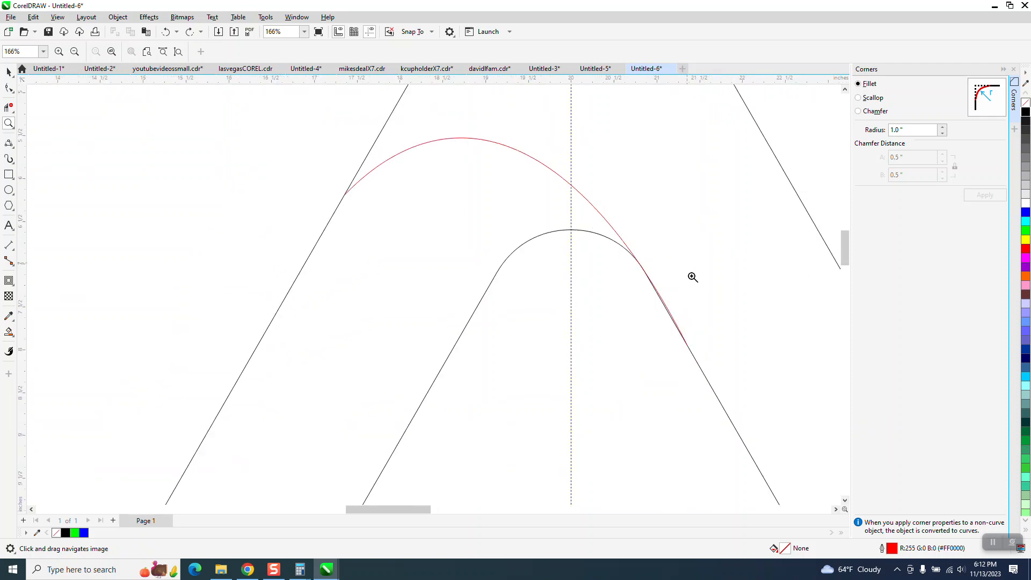
pyautogui.moveTo(675, 325); pyautogui.dragTo(705, 356)
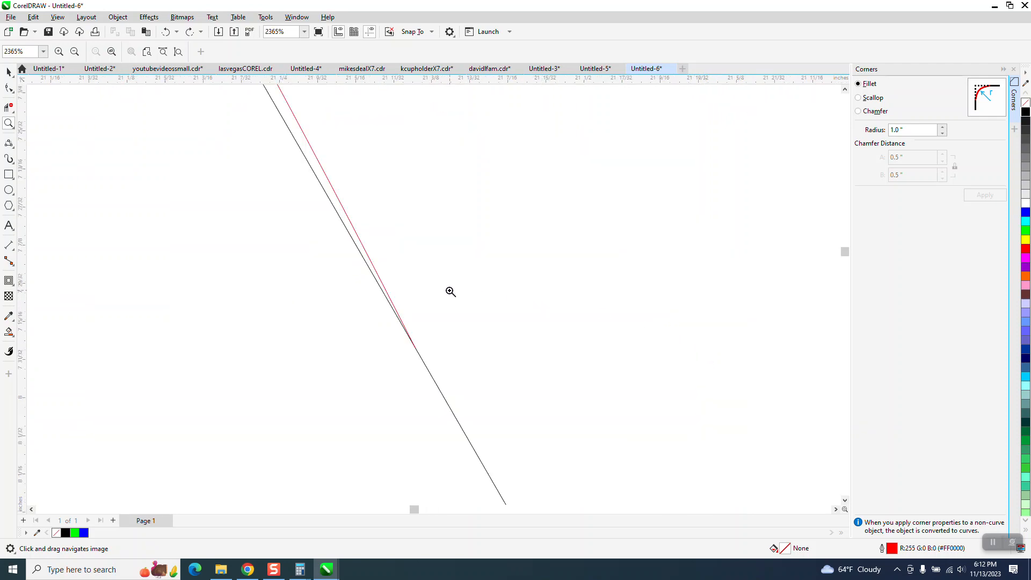
pyautogui.scroll(-3, 443, 298)
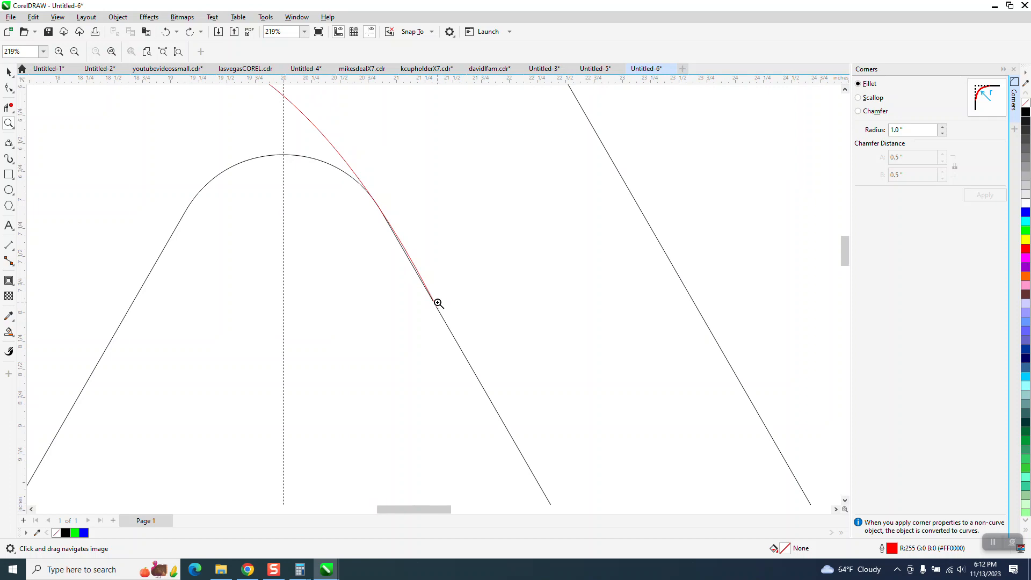
pyautogui.scroll(-1, 439, 306)
pyautogui.click(12, 90)
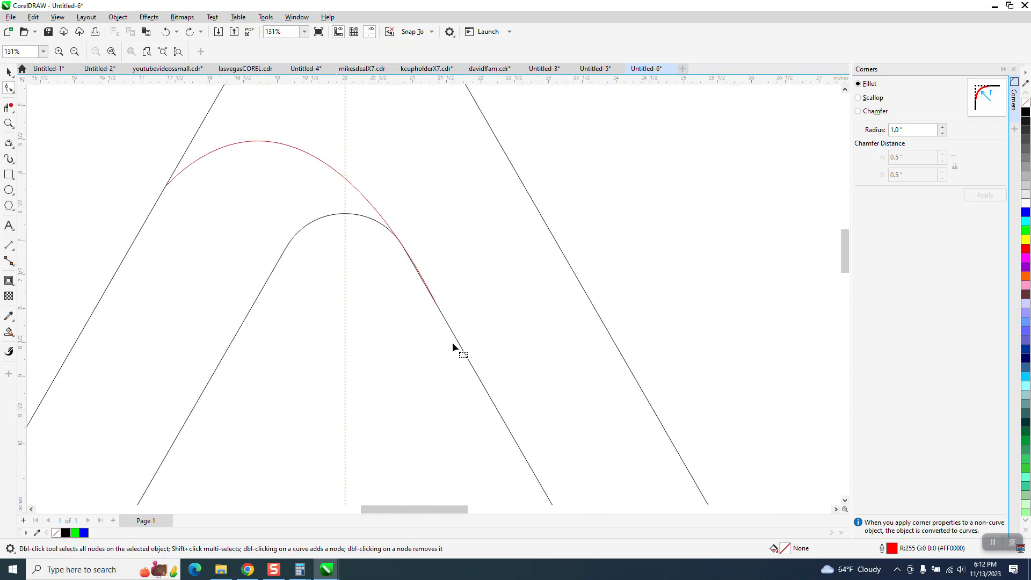
pyautogui.click(436, 302)
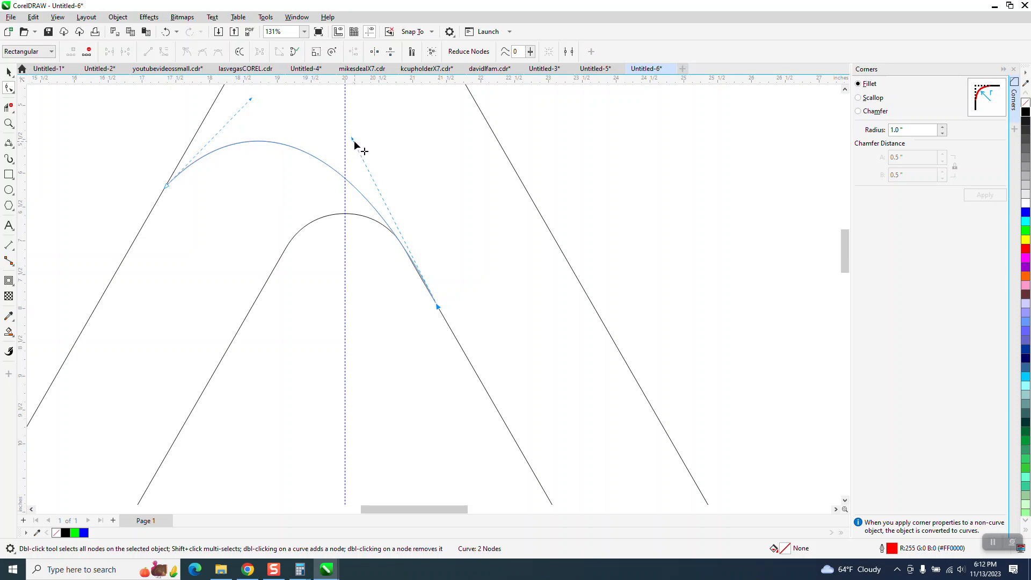
pyautogui.moveTo(353, 140)
pyautogui.mouseDown()
pyautogui.moveTo(381, 140)
pyautogui.moveTo(361, 138)
pyautogui.mouseUp()
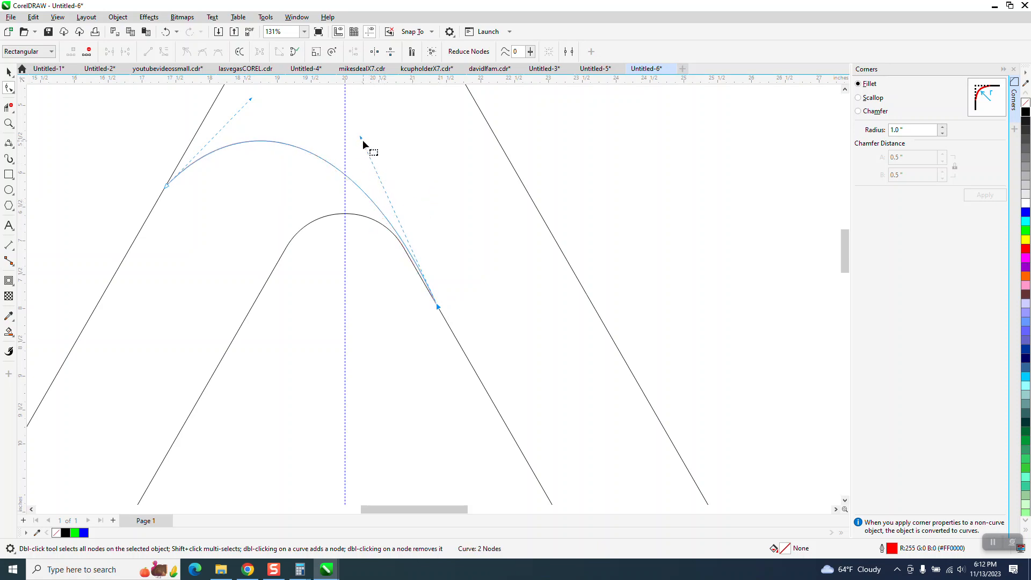
pyautogui.click(9, 72)
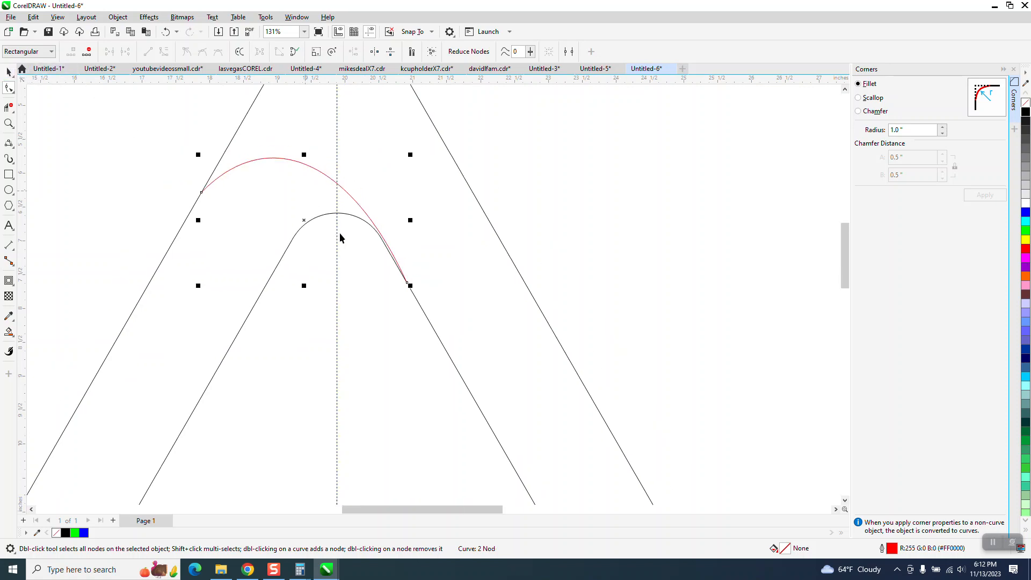
# Delete the three red dividing curves from the triangle's corners
pyautogui.scroll(-6, 403, 252)
pyautogui.click(402, 244)
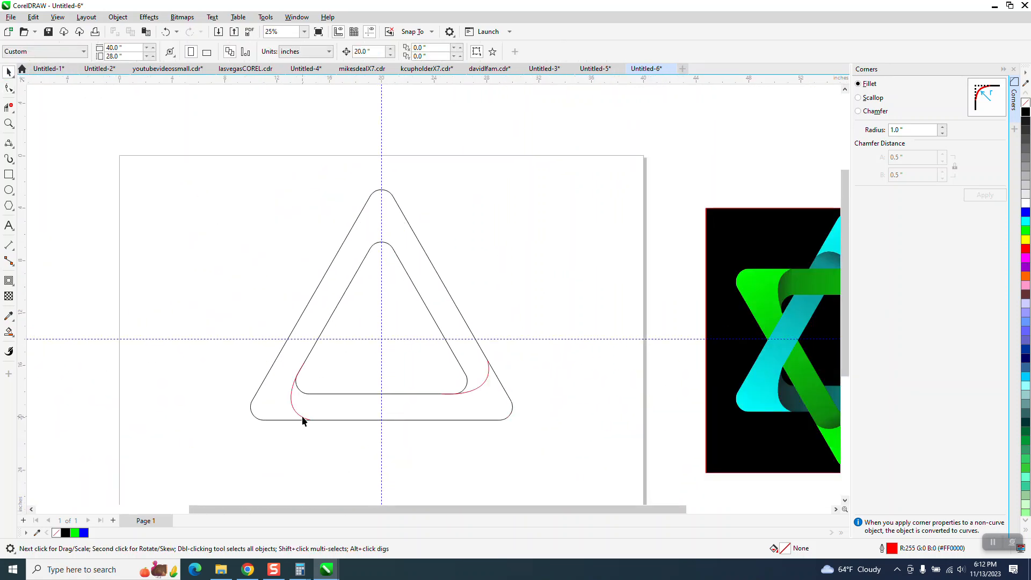
pyautogui.click(299, 417)
pyautogui.click(466, 385)
pyautogui.click(480, 385)
pyautogui.click(473, 378)
# Draw a 3-point curve about 3.3 by 2.1 inches from the inner triangle's upper right side to the outer triangle's left edge
pyautogui.click(9, 123)
pyautogui.moveTo(299, 195); pyautogui.dragTo(661, 367)
pyautogui.click(12, 146)
pyautogui.click(39, 203)
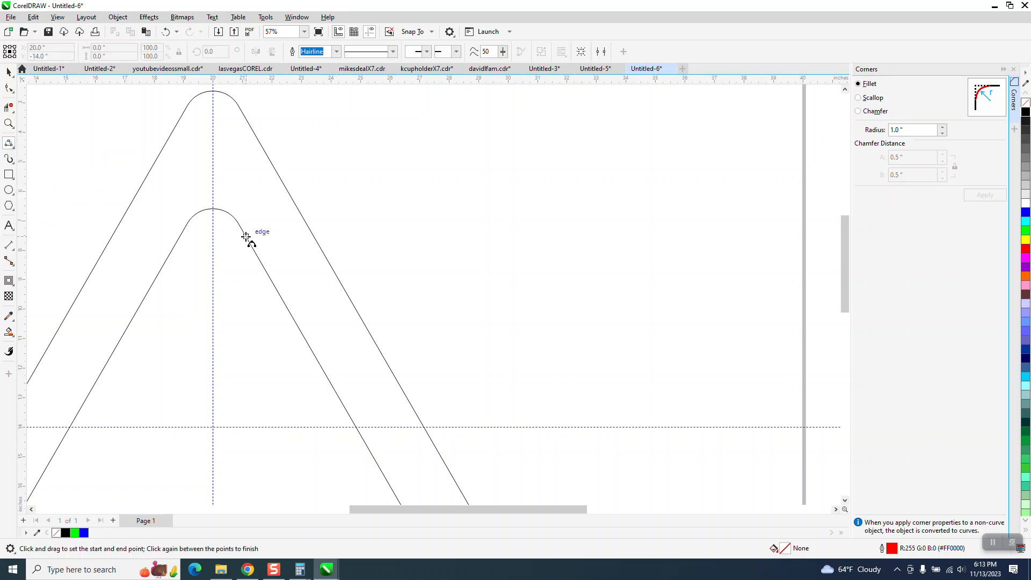
pyautogui.moveTo(244, 233); pyautogui.dragTo(150, 172)
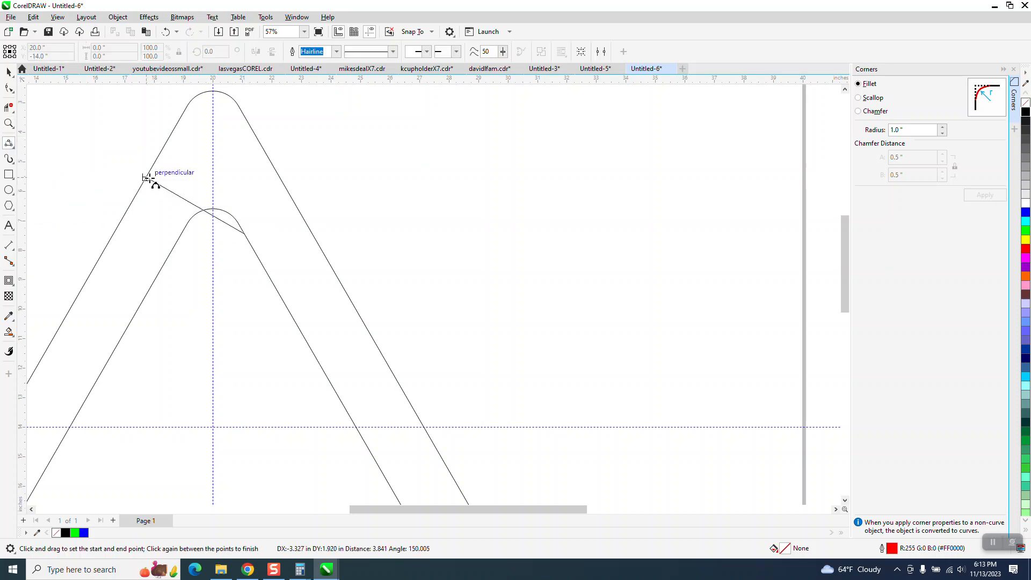
pyautogui.click(196, 177)
pyautogui.scroll(-3, 215, 161)
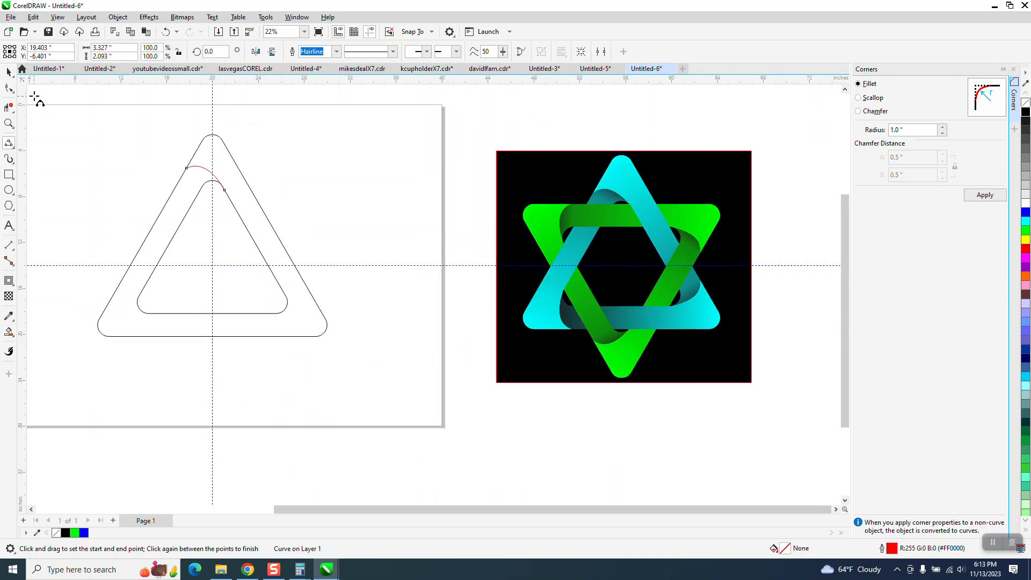
# Move the new curve's centre of rotation to the intersection of the guidelines
pyautogui.click(8, 75)
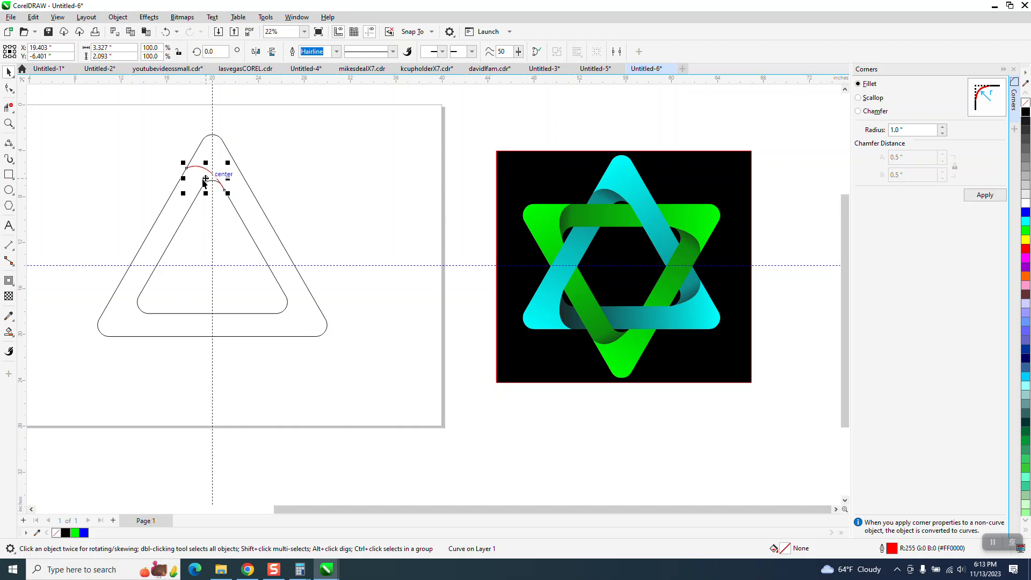
pyautogui.moveTo(213, 183); pyautogui.dragTo(220, 196)
pyautogui.click(167, 32)
pyautogui.click(209, 180)
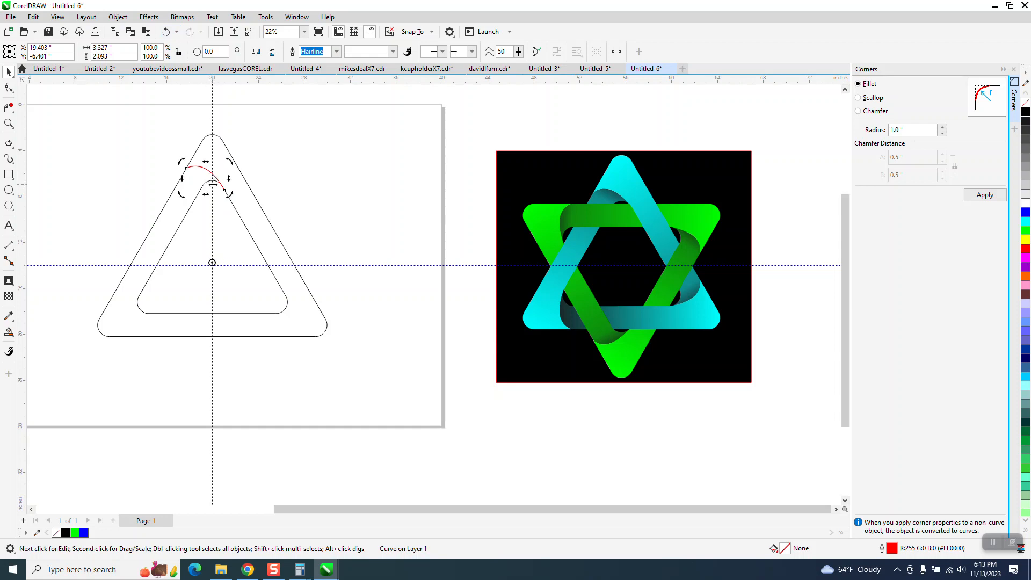
# Copy the new curve with a 120-degree rotation and repeat it for the remaining corner
pyautogui.click(208, 175)
pyautogui.click(208, 175)
pyautogui.write('120')
pyautogui.press('Return')
pyautogui.hotkey('ctrl', 'r')
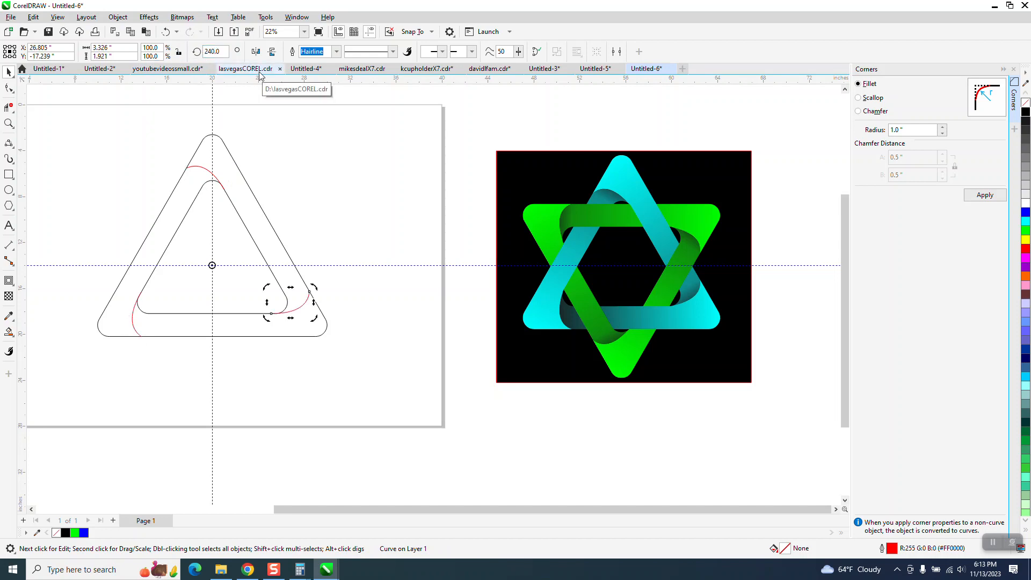
# Try to fill the triangle band's left section green with Smart Fill
pyautogui.click(9, 332)
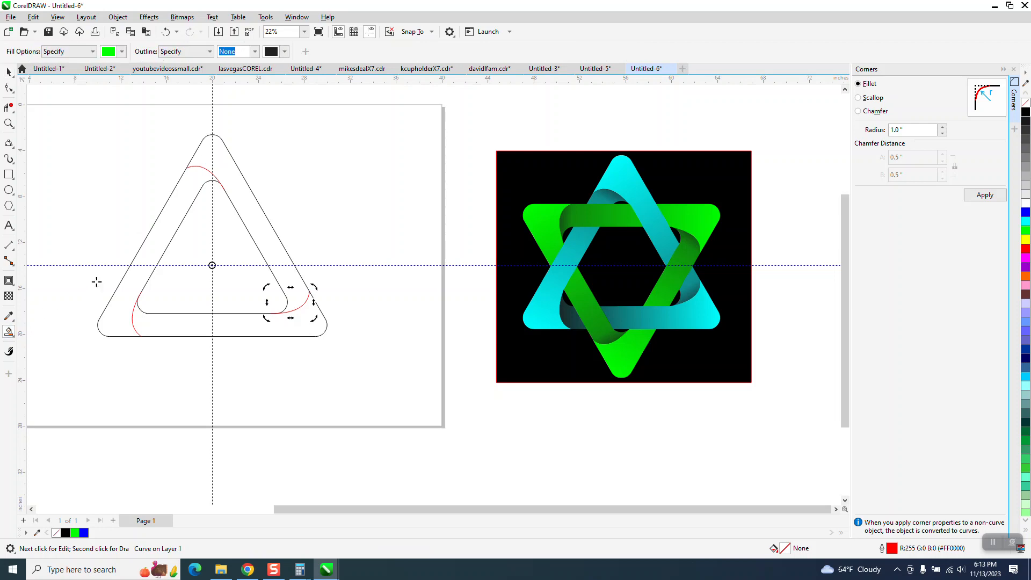
pyautogui.click(133, 275)
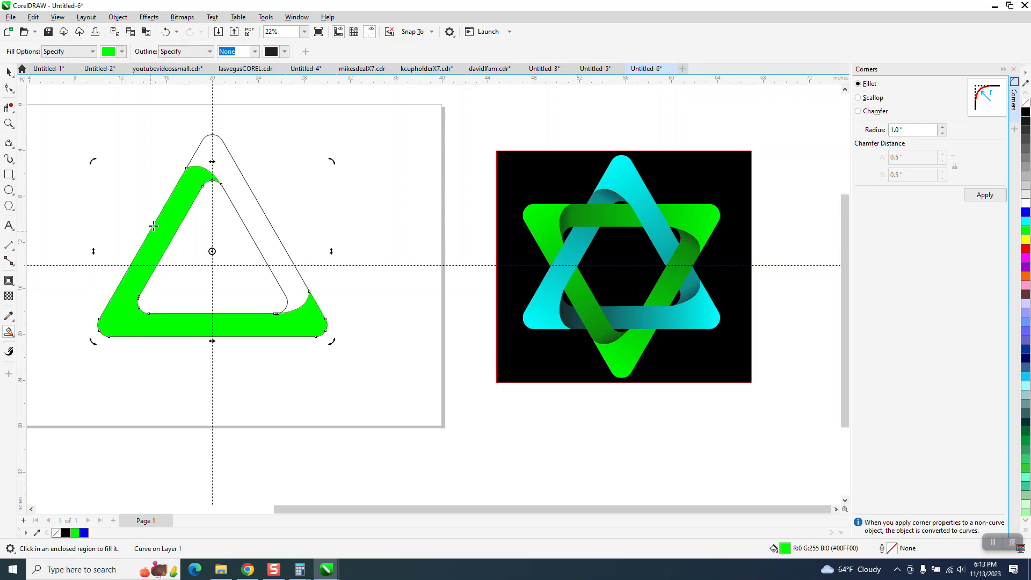
pyautogui.click(166, 32)
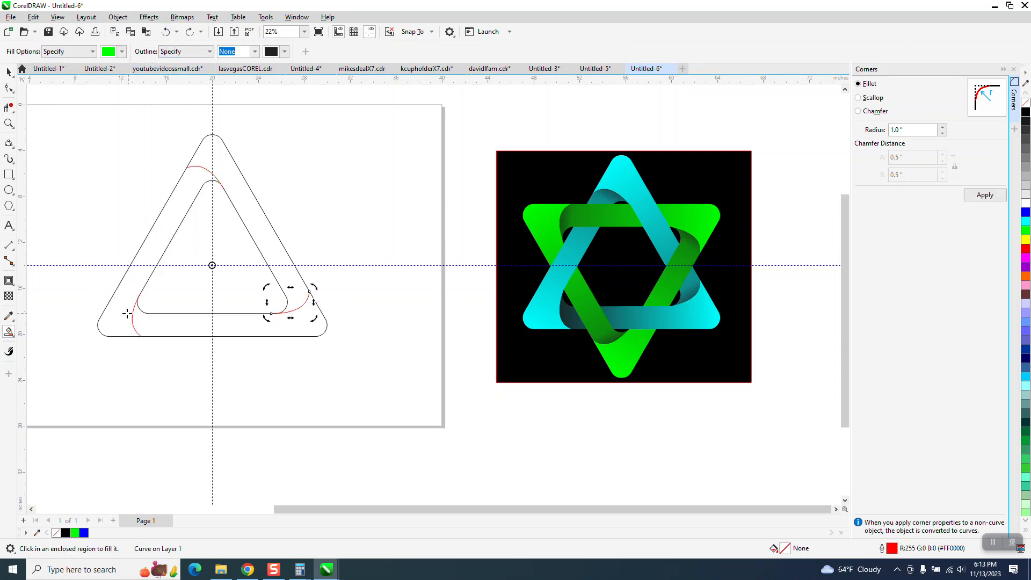
# Examine where the lower-left curve meets the outer triangle's bottom edge, and undo the rotated copies
pyautogui.click(9, 123)
pyautogui.moveTo(109, 298); pyautogui.dragTo(187, 350)
pyautogui.click(304, 324)
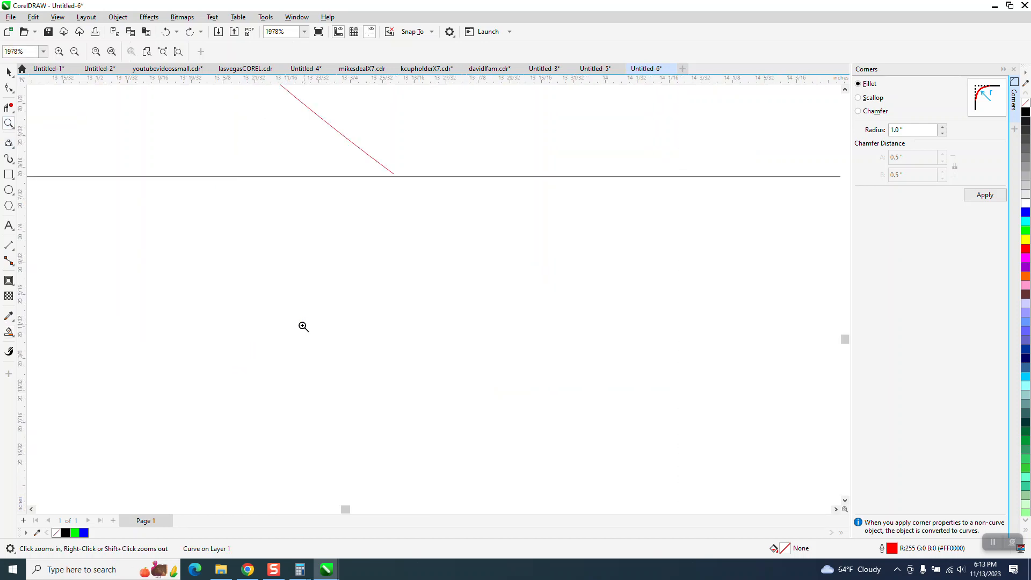
pyautogui.scroll(-10, 266, 343)
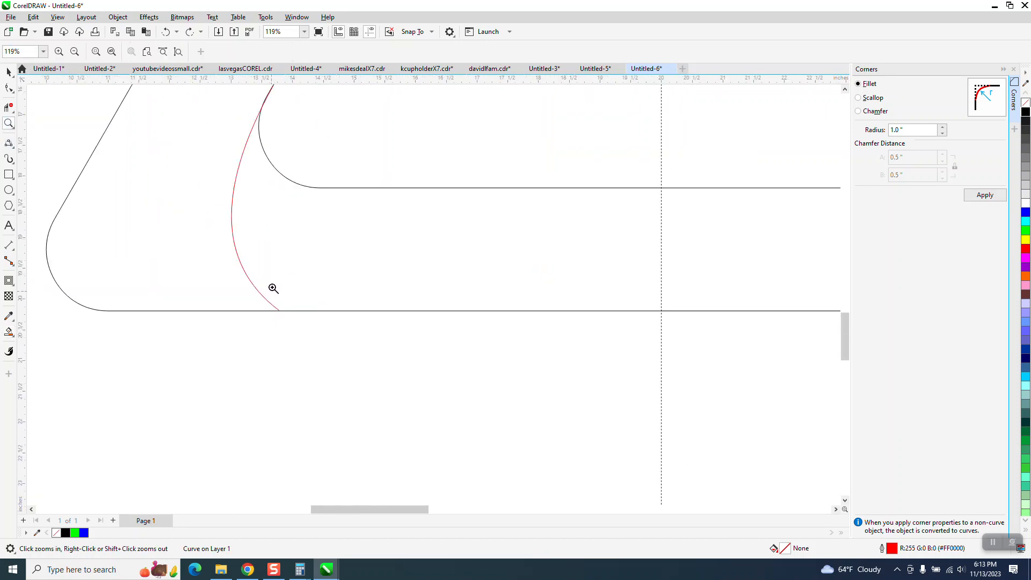
pyautogui.scroll(-4, 201, 303)
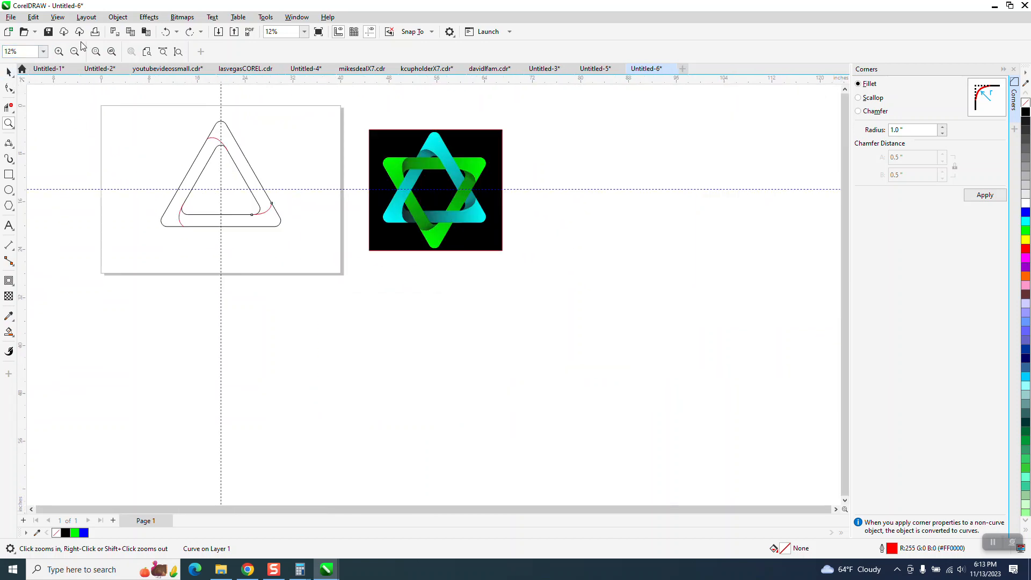
pyautogui.click(168, 32)
# Extend the top curve's left end node slightly past the outer triangle's left edge
pyautogui.moveTo(171, 121); pyautogui.dragTo(287, 181)
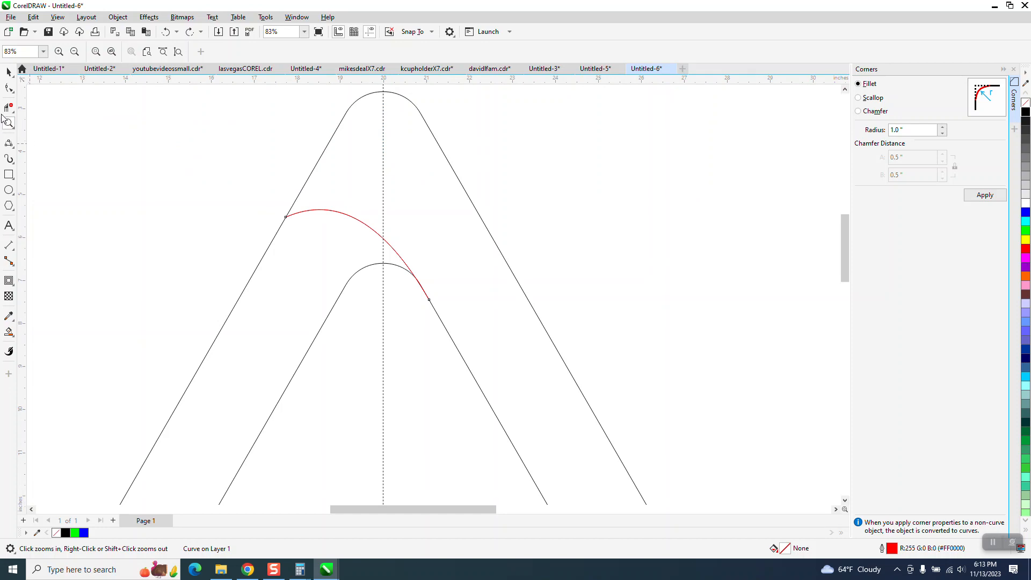
pyautogui.click(8, 88)
pyautogui.click(285, 219)
pyautogui.moveTo(284, 218); pyautogui.dragTo(276, 216)
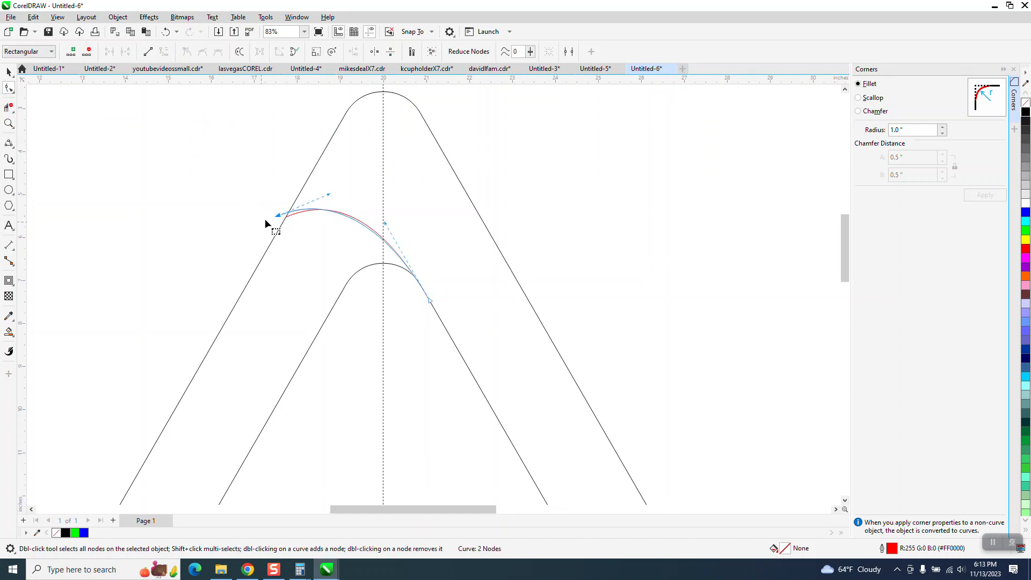
# Delete the duplicate red curve that stops at the outer triangle's edge, keeping the extended one
pyautogui.click(9, 72)
pyautogui.click(261, 195)
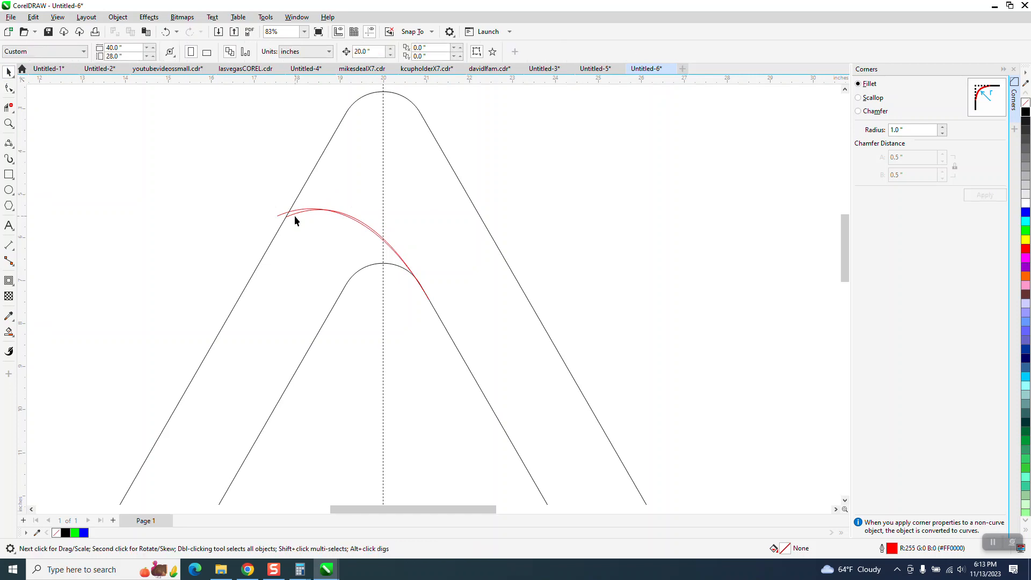
pyautogui.click(295, 214)
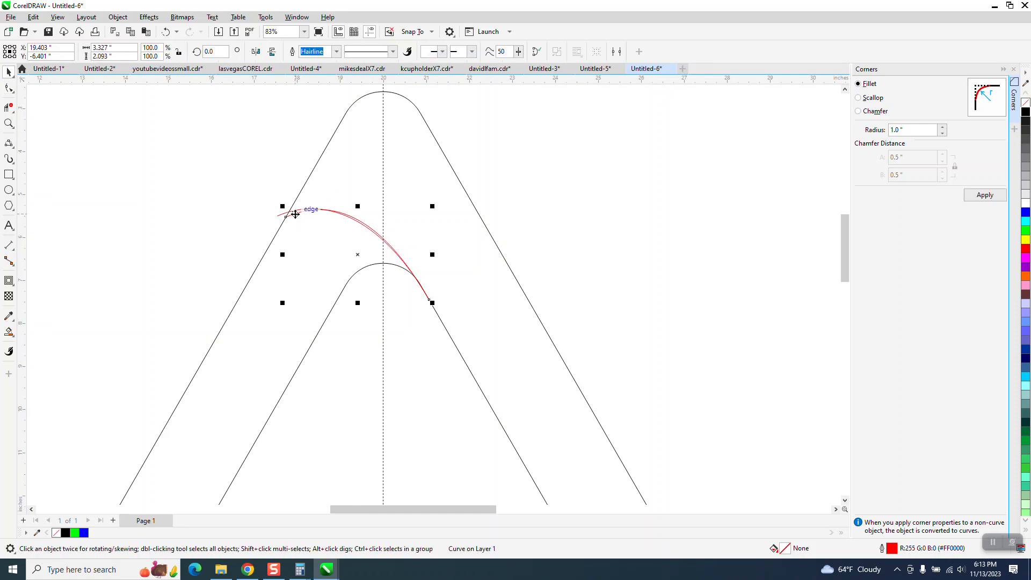
pyautogui.click(294, 223)
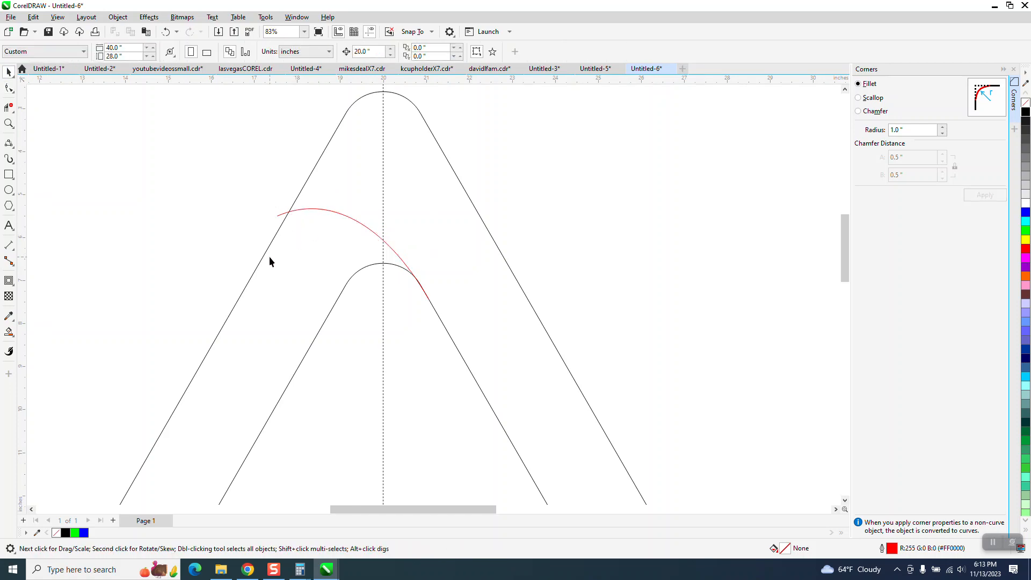
# Create a copy of the extended curve rotated 120 degrees about the guideline intersection and repeat it for the last corner
pyautogui.scroll(-4, 338, 222)
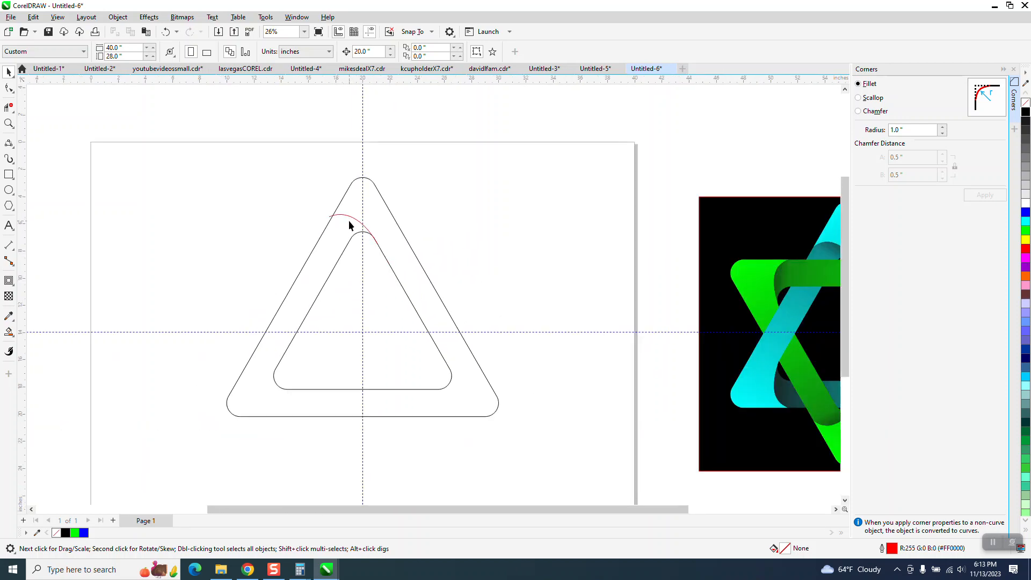
pyautogui.click(352, 217)
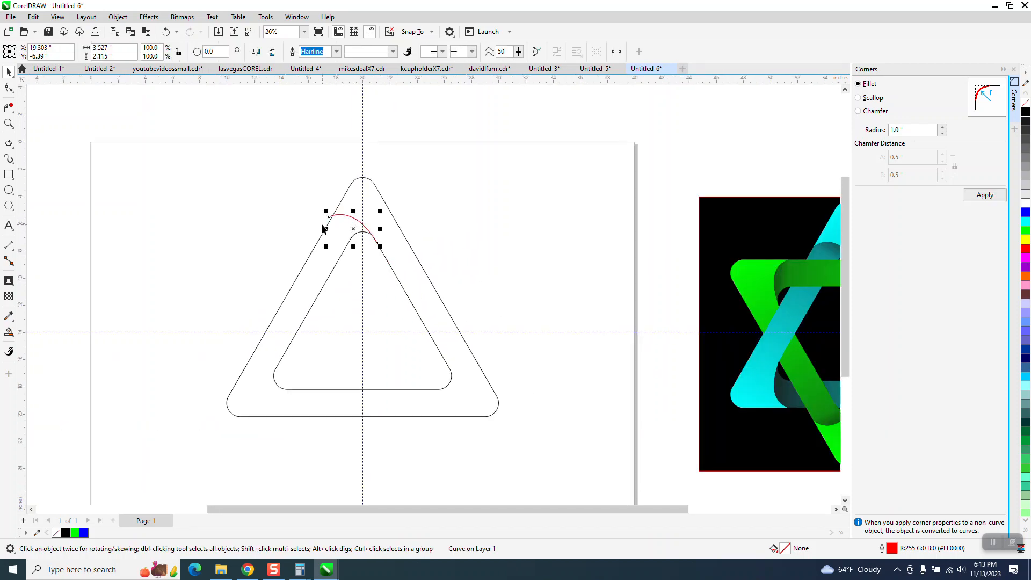
pyautogui.click(354, 229)
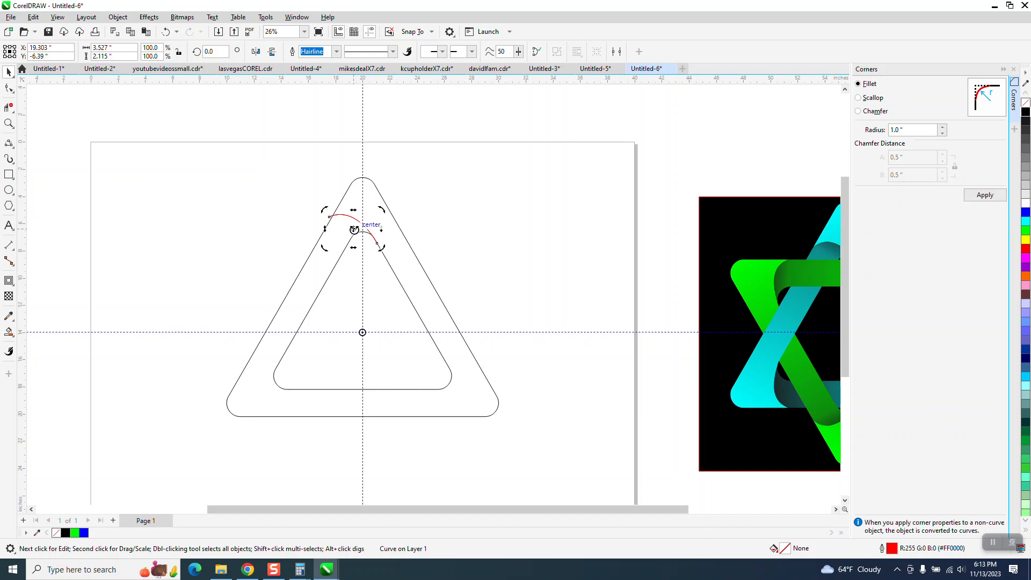
pyautogui.click(214, 51)
pyautogui.press('Return')
pyautogui.hotkey('ctrl', 'r')
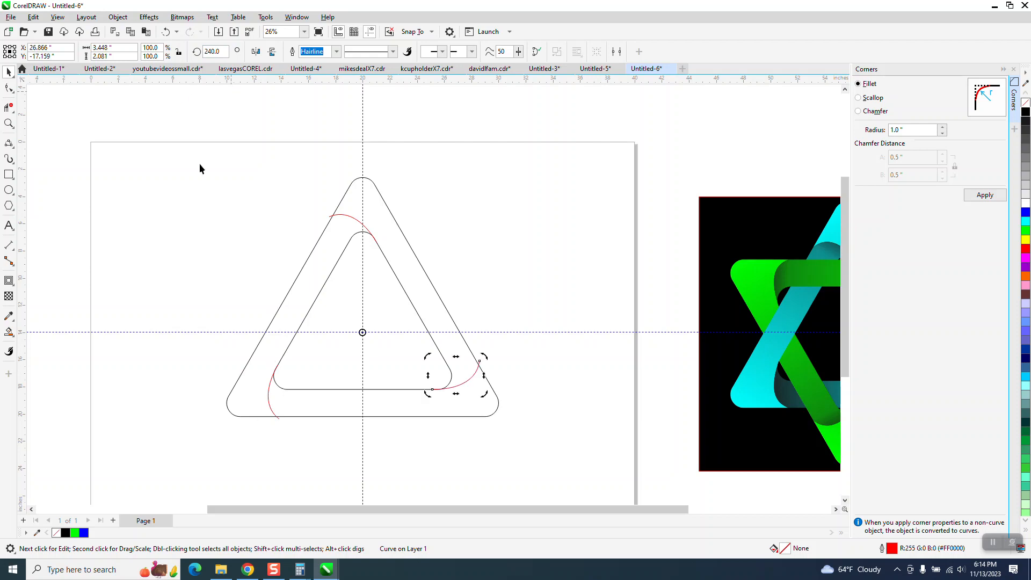
# Fill the left, bottom and right sections of the triangle band green with Smart Fill, without an outline
pyautogui.click(9, 331)
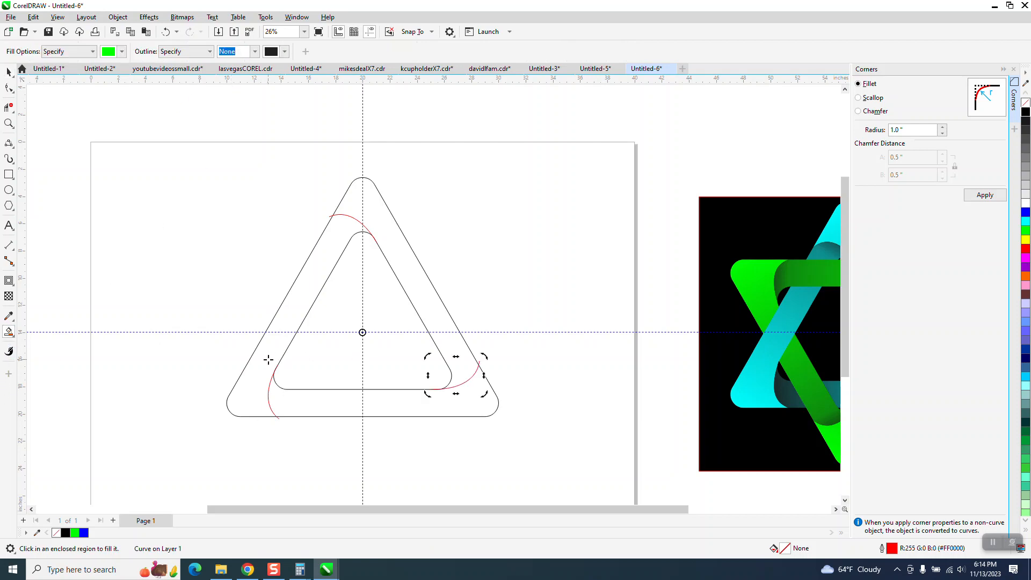
pyautogui.click(267, 359)
pyautogui.click(365, 397)
pyautogui.click(426, 313)
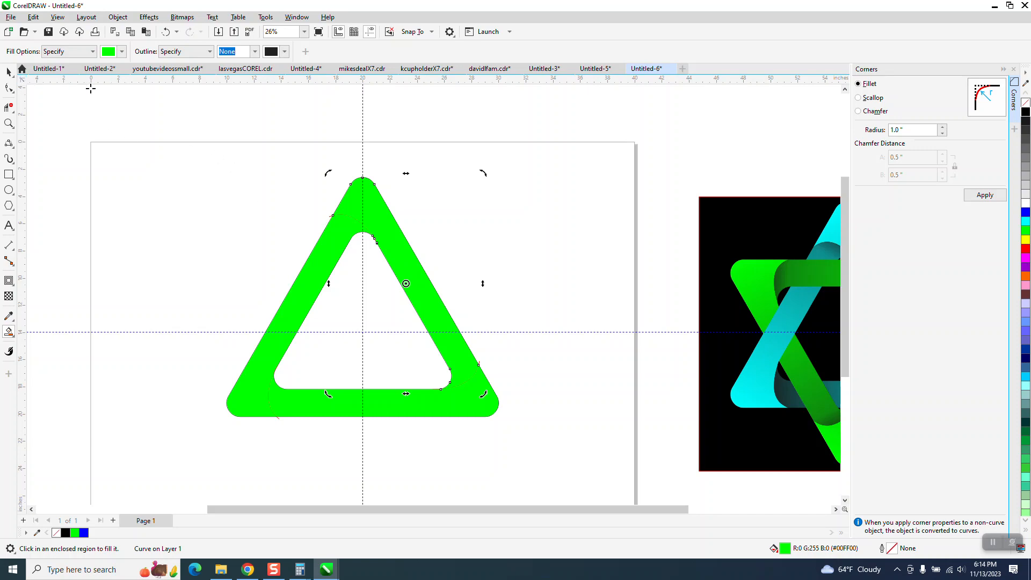
# Move the right, left and bottom green sections 20 inches left, off the construction outlines
pyautogui.scroll(-1, 238, 168)
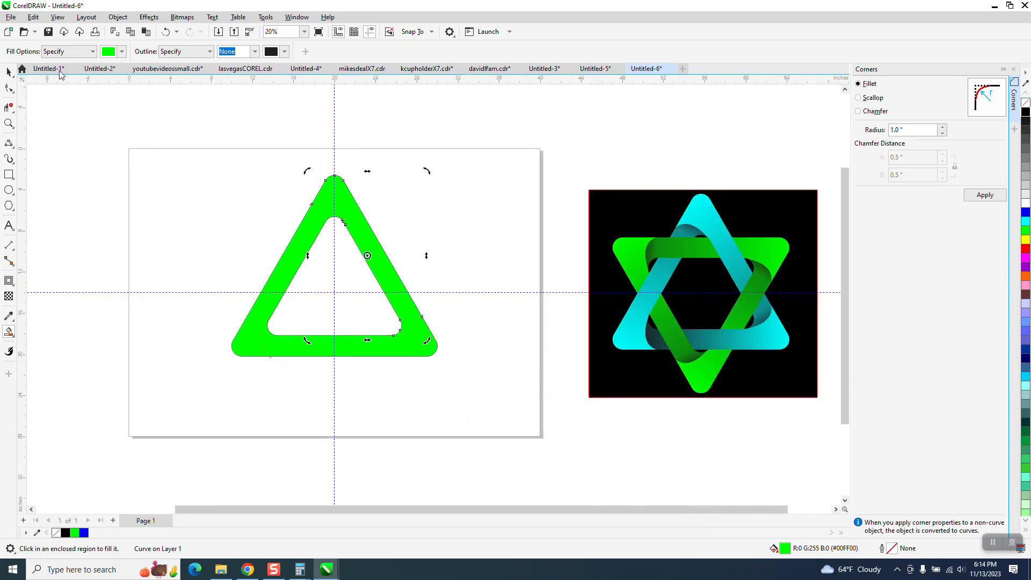
pyautogui.click(8, 71)
pyautogui.click(437, 111)
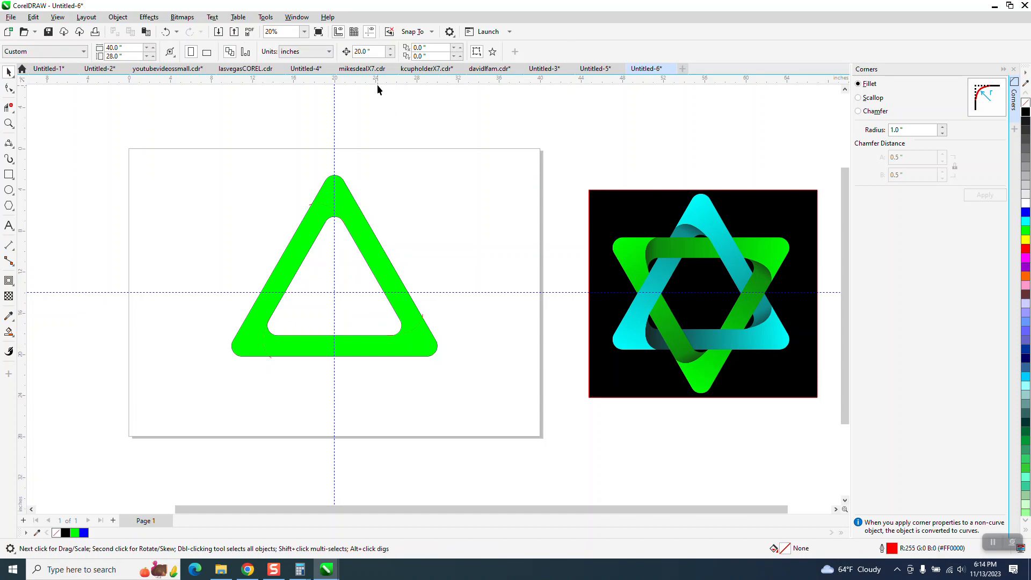
pyautogui.click(355, 221)
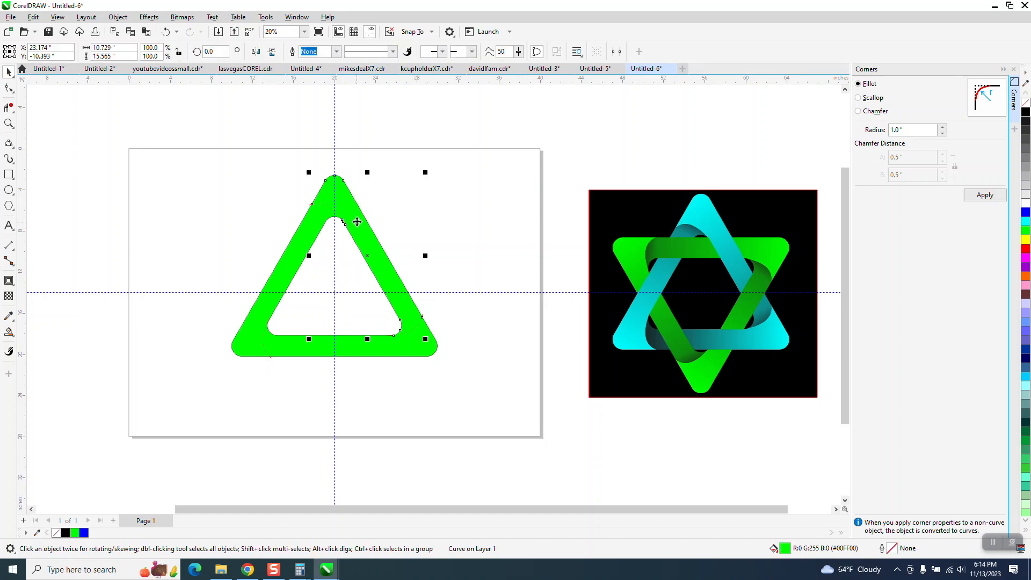
pyautogui.hotkey('ctrl', 'r')
pyautogui.click(317, 225)
pyautogui.hotkey('ctrl', 'r')
pyautogui.click(324, 340)
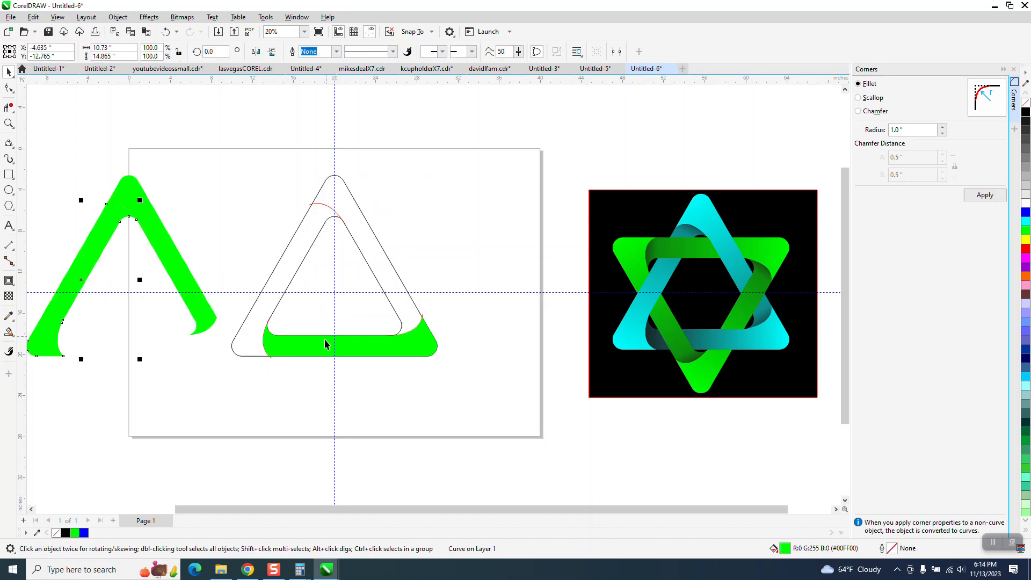
pyautogui.hotkey('ctrl', 'r')
# Move the triangle outlines and red curves 40 inches up, clear of the page
pyautogui.moveTo(217, 160); pyautogui.dragTo(478, 380)
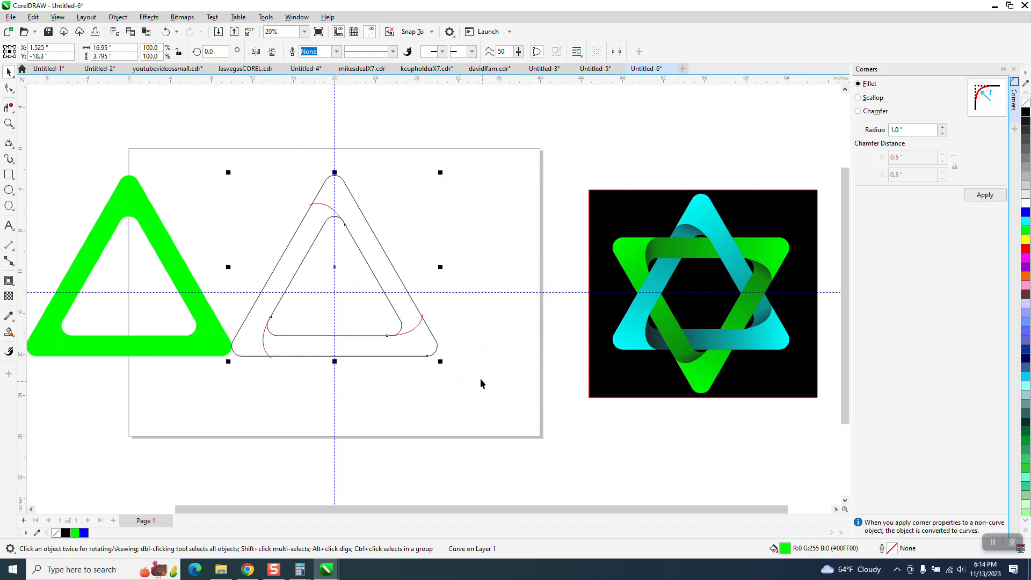
pyautogui.press('Up')
pyautogui.press('Up')
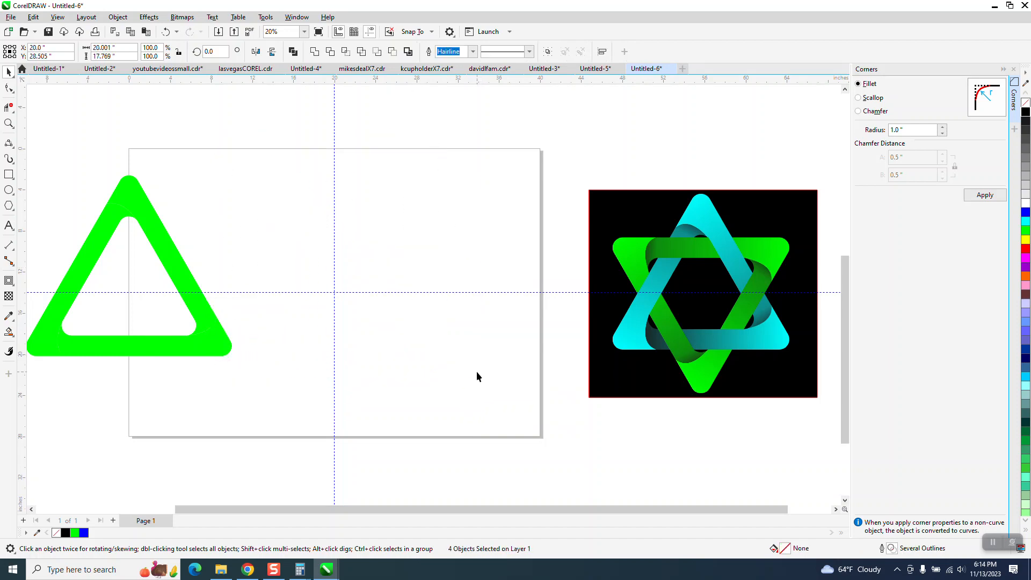
# Move all three green sections 20 inches right, back onto the vertical guideline
pyautogui.scroll(-2, 383, 328)
pyautogui.moveTo(198, 305); pyautogui.dragTo(362, 376)
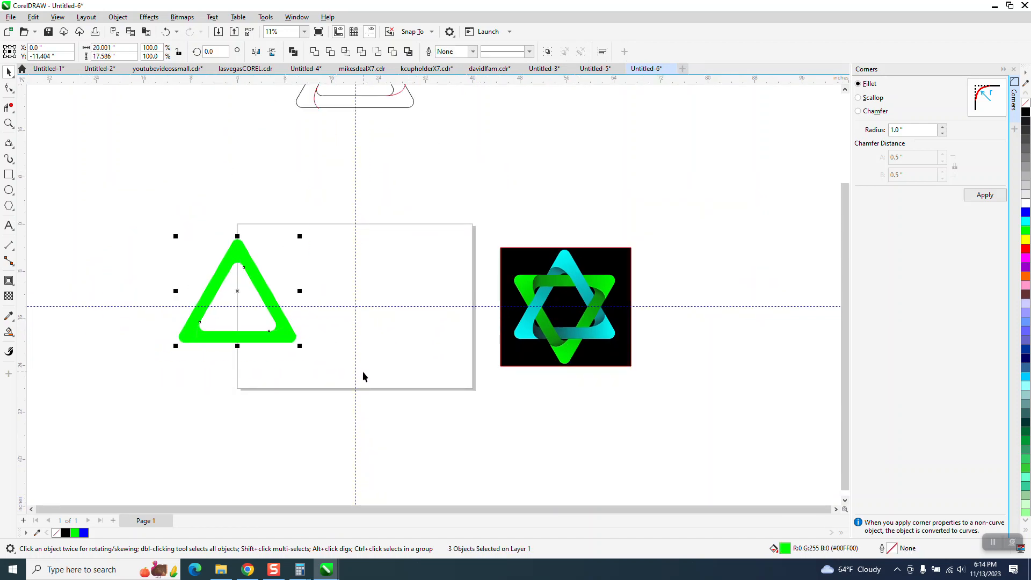
pyautogui.press('Right')
pyautogui.click(426, 264)
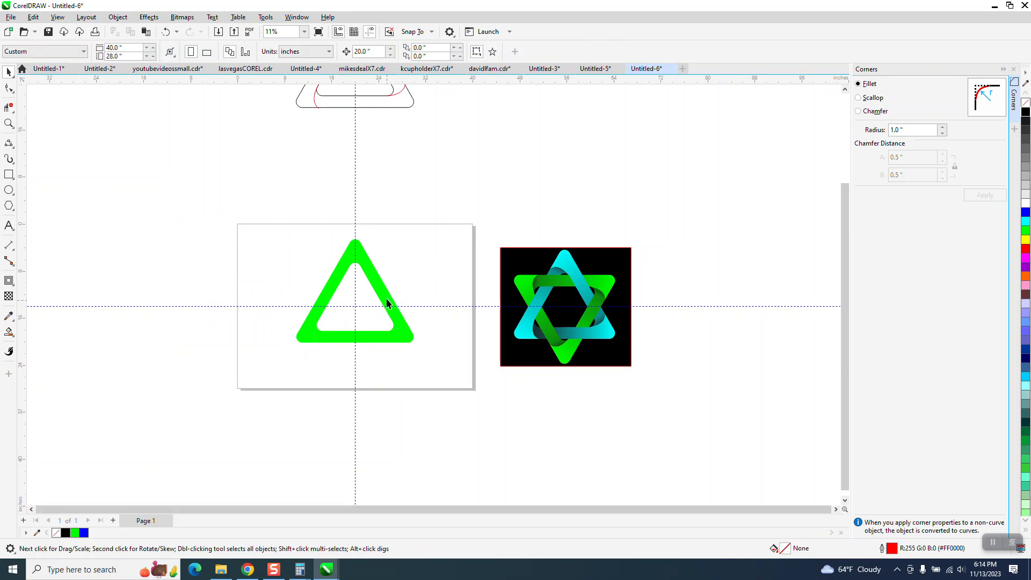
# Apply a green-to-white linear fountain fill to the triangle's right section, running from the top corner to the bottom-right corner
pyautogui.click(386, 304)
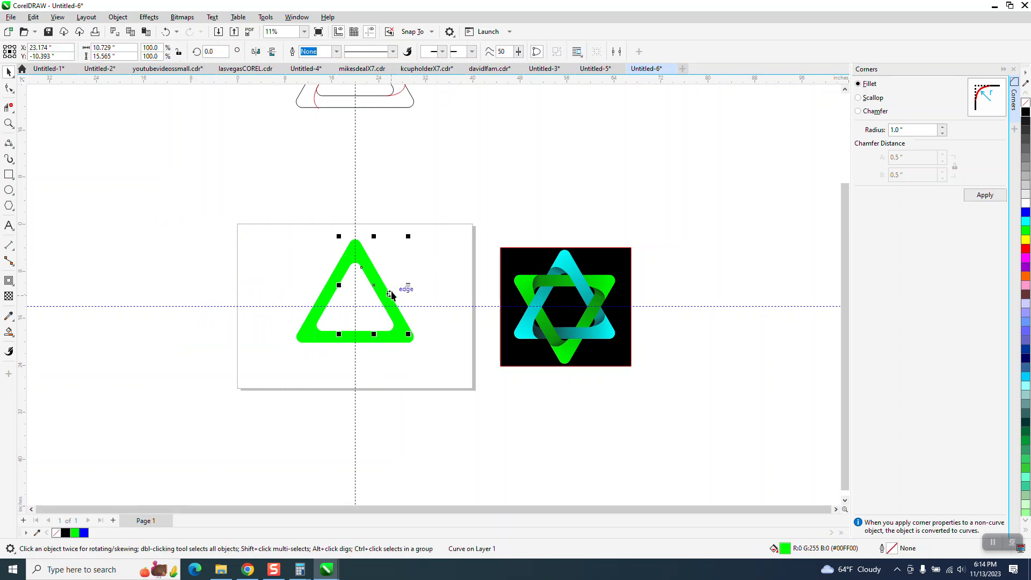
pyautogui.click(9, 124)
pyautogui.moveTo(269, 225); pyautogui.dragTo(428, 356)
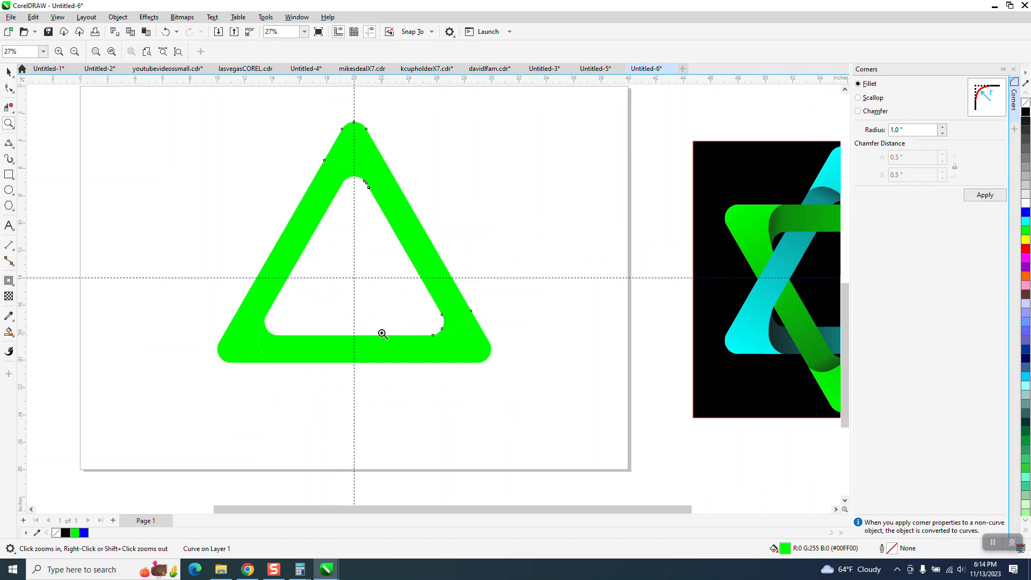
pyautogui.click(9, 71)
pyautogui.scroll(-1, 344, 273)
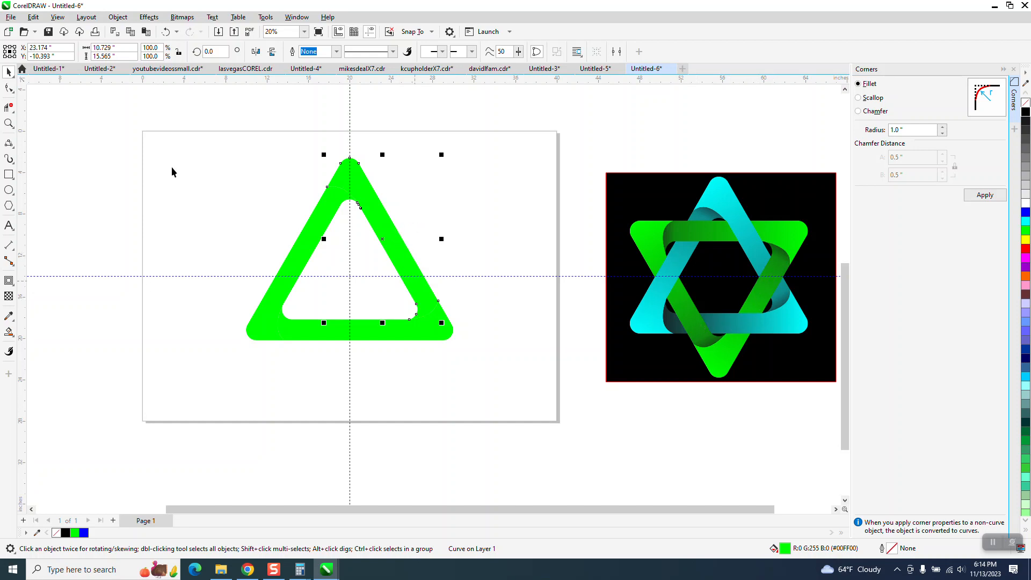
pyautogui.click(9, 332)
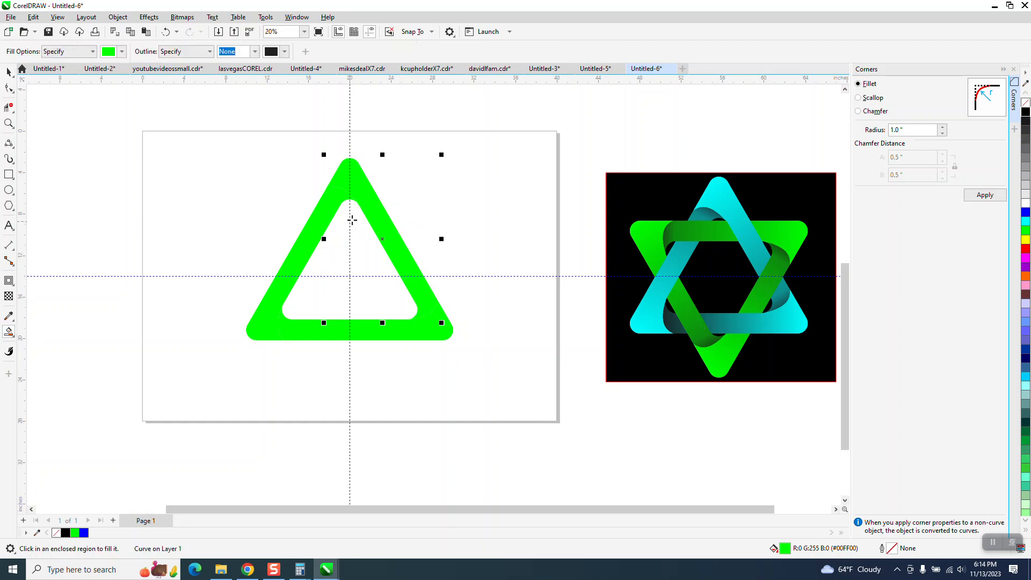
pyautogui.click(12, 338)
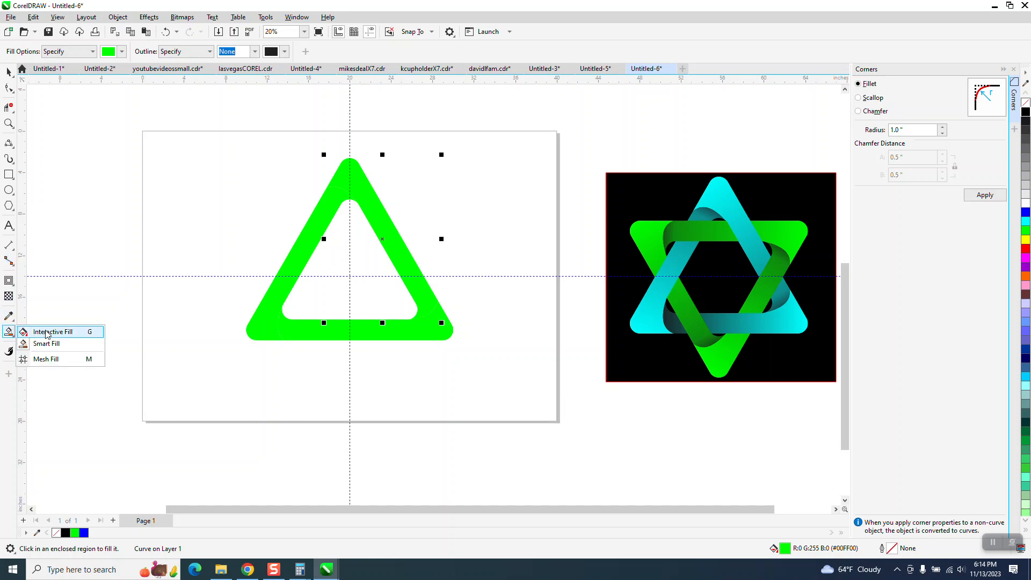
pyautogui.click(32, 334)
pyautogui.moveTo(366, 206); pyautogui.dragTo(443, 333)
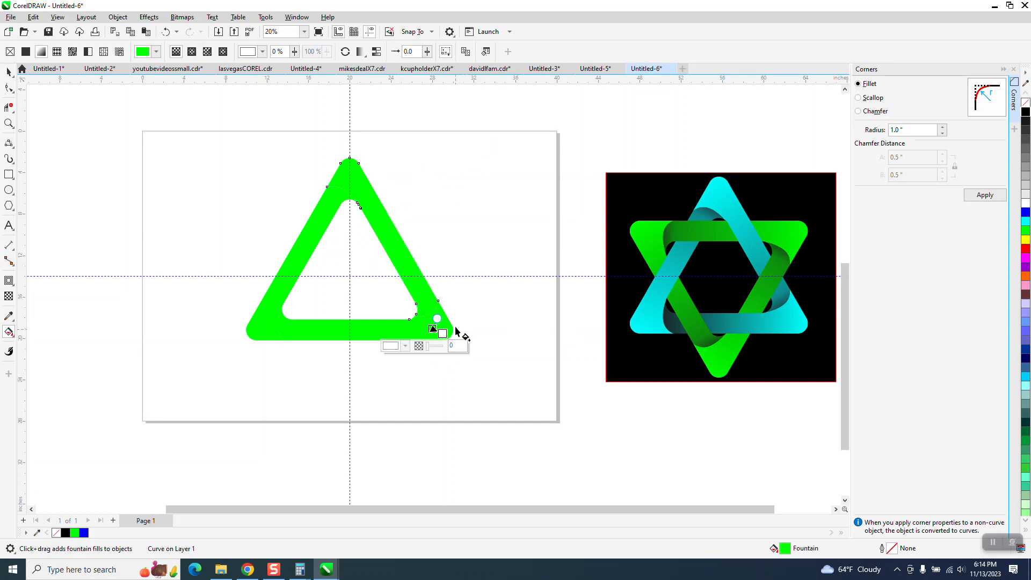
pyautogui.click(166, 32)
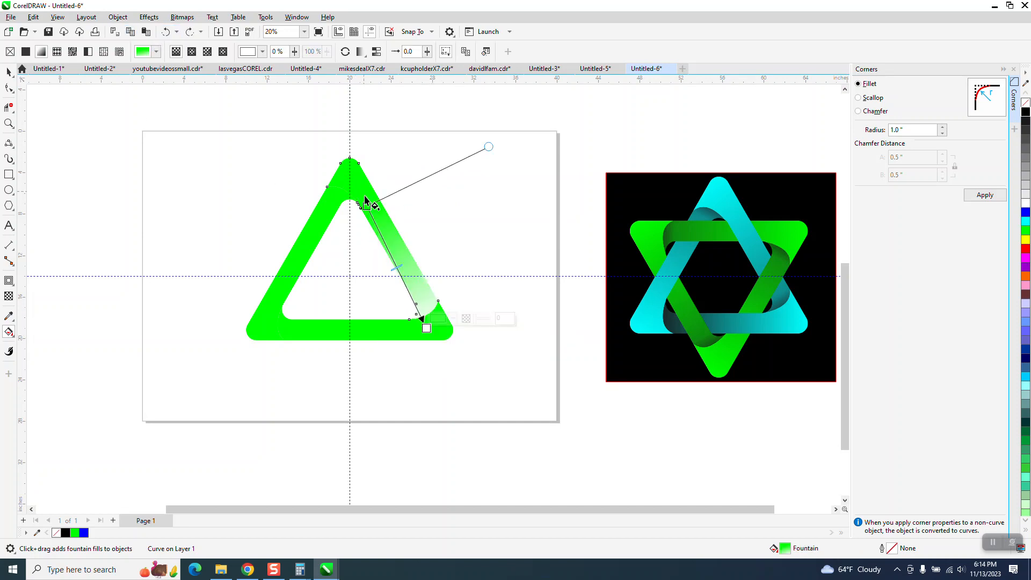
pyautogui.moveTo(367, 207); pyautogui.dragTo(354, 174)
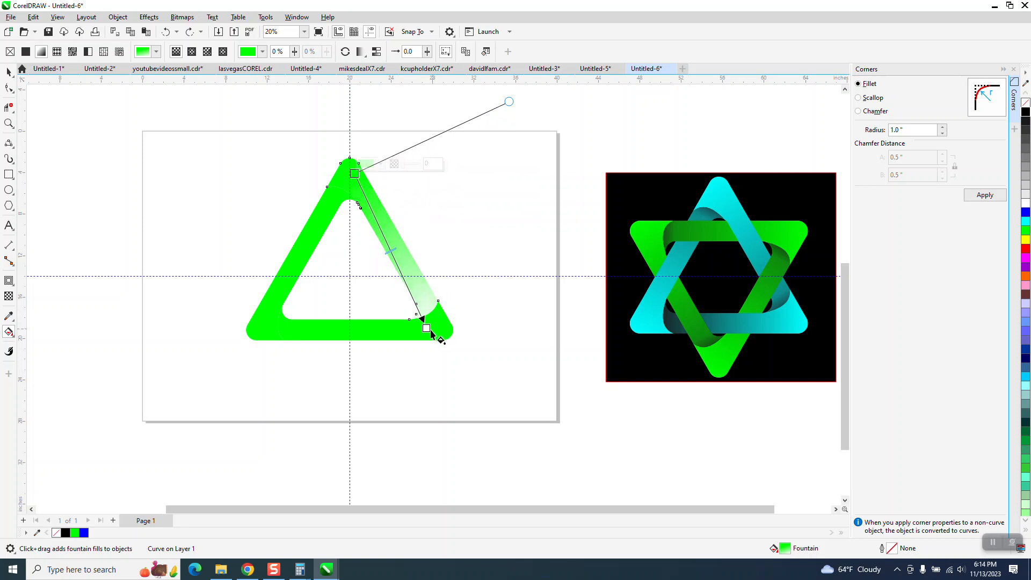
pyautogui.moveTo(427, 328); pyautogui.dragTo(440, 329)
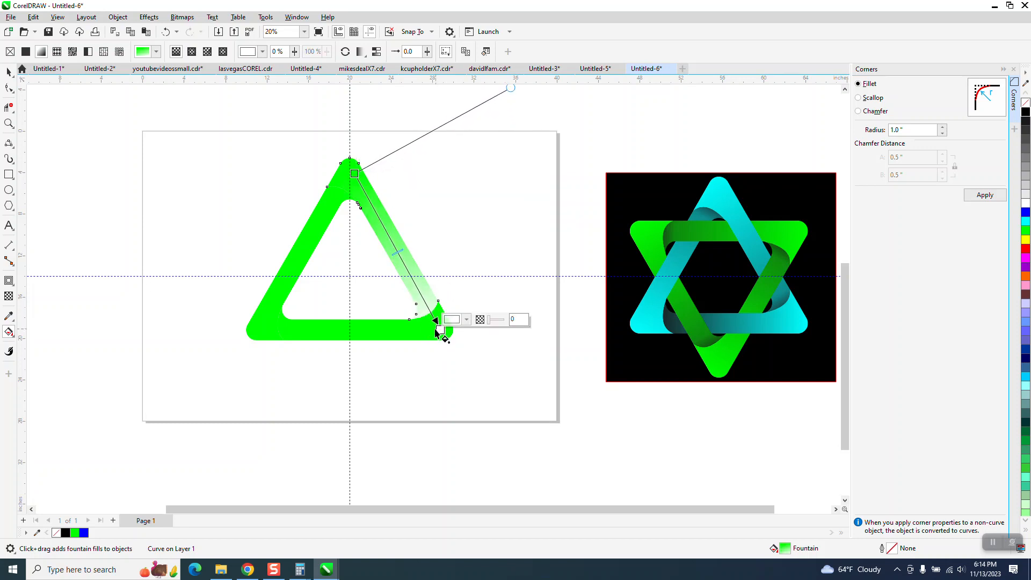
# Set the gradient's end colour to black and shift its midpoint toward the dark end
pyautogui.moveTo(1027, 117); pyautogui.dragTo(442, 330)
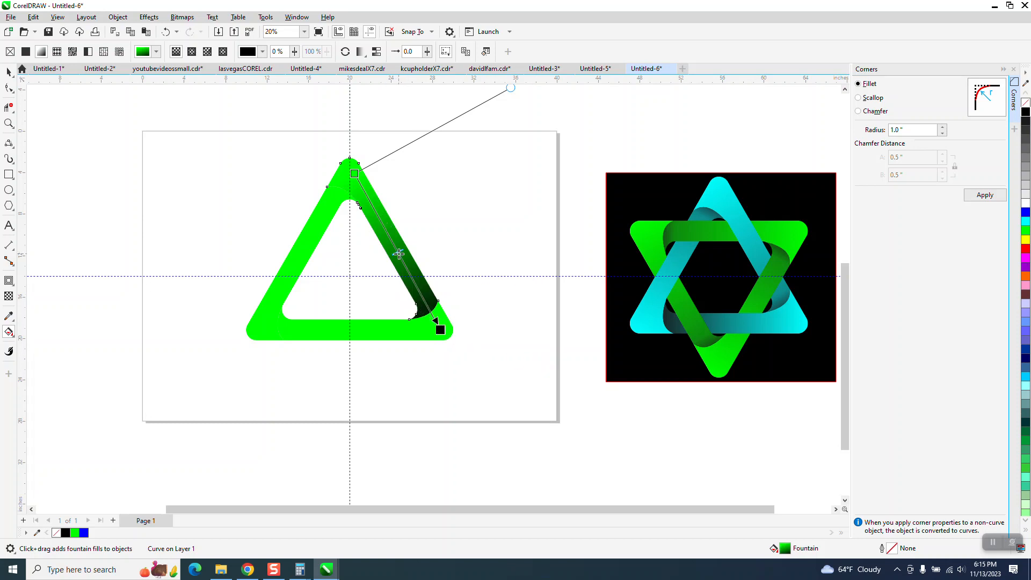
pyautogui.moveTo(403, 250); pyautogui.dragTo(418, 286)
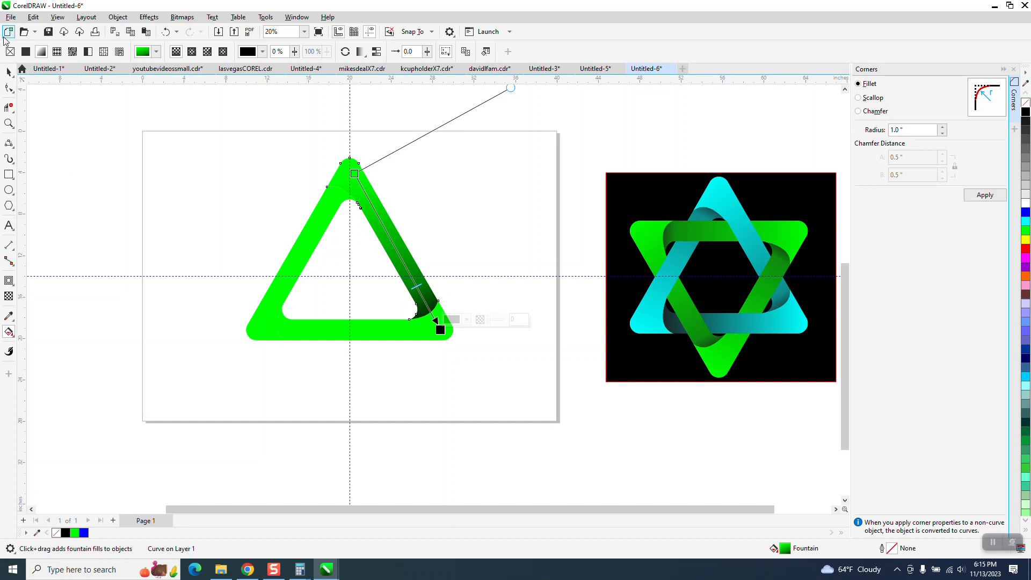
pyautogui.click(7, 72)
pyautogui.click(279, 227)
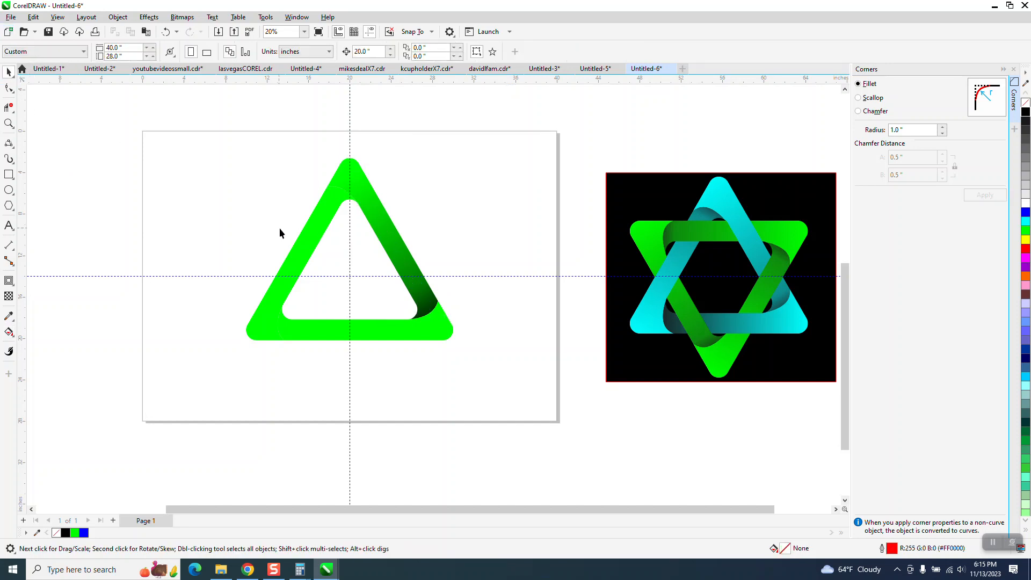
# Move the plain green left section 20 inches and the bottom section 40 inches left, away from the gradient section
pyautogui.click(299, 255)
pyautogui.hotkey('shift', 'Left')
pyautogui.hotkey('shift', 'Left')
pyautogui.hotkey('shift', 'Left')
pyautogui.hotkey('shift', 'Left')
pyautogui.hotkey('shift', 'Left')
pyautogui.hotkey('shift', 'Left')
pyautogui.hotkey('shift', 'Left')
pyautogui.hotkey('shift', 'Left')
pyautogui.hotkey('shift', 'Left')
pyautogui.hotkey('shift', 'Left')
pyautogui.click(327, 324)
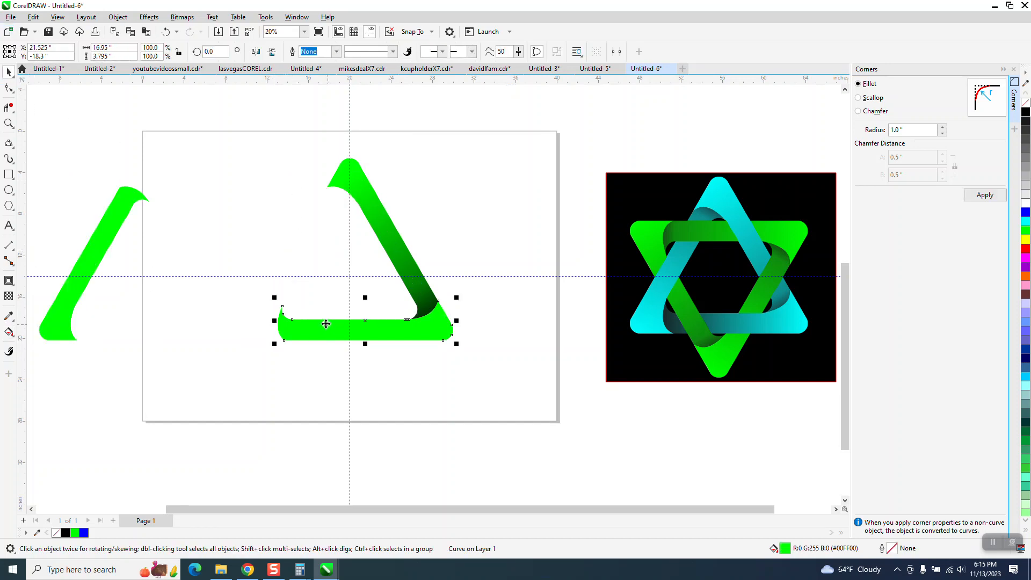
pyautogui.hotkey('shift', 'Left')
pyautogui.hotkey('shift', 'Left')
pyautogui.hotkey('shift', 'Left')
pyautogui.hotkey('shift', 'Left')
pyautogui.hotkey('shift', 'Left')
pyautogui.hotkey('shift', 'Left')
pyautogui.hotkey('shift', 'Left')
pyautogui.hotkey('shift', 'Left')
pyautogui.hotkey('shift', 'Left')
pyautogui.hotkey('shift', 'Left')
pyautogui.click(390, 237)
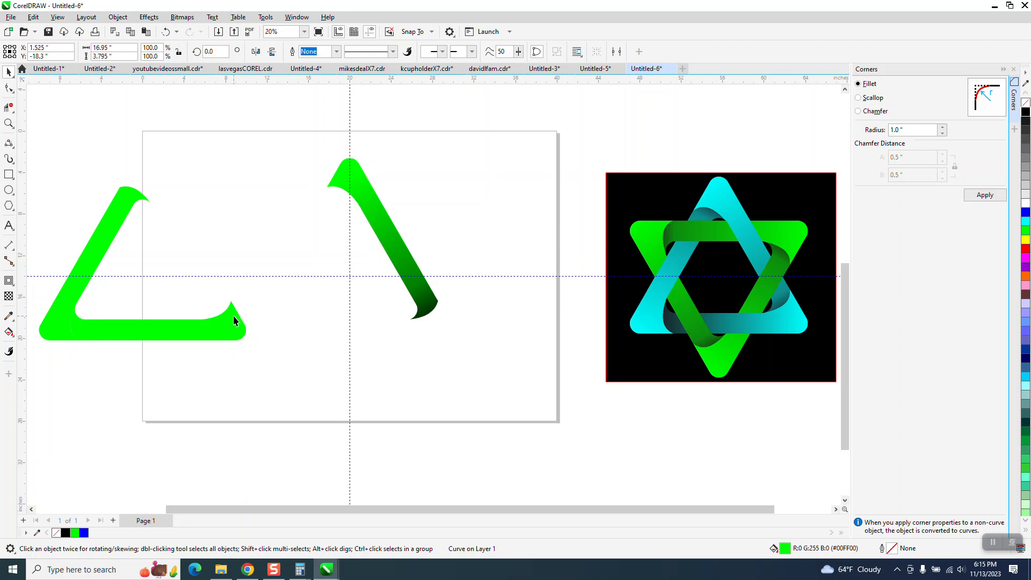
pyautogui.hotkey('shift', 'Left')
pyautogui.hotkey('shift', 'Left')
pyautogui.hotkey('shift', 'Left')
pyautogui.hotkey('shift', 'Left')
pyautogui.hotkey('shift', 'Left')
pyautogui.hotkey('shift', 'Left')
pyautogui.hotkey('shift', 'Left')
pyautogui.hotkey('shift', 'Left')
pyautogui.hotkey('shift', 'Left')
pyautogui.hotkey('shift', 'Left')
# Create a copy of the gradient section rotated 120 degrees about the guideline intersection and repeat it for the third side
pyautogui.click(381, 225)
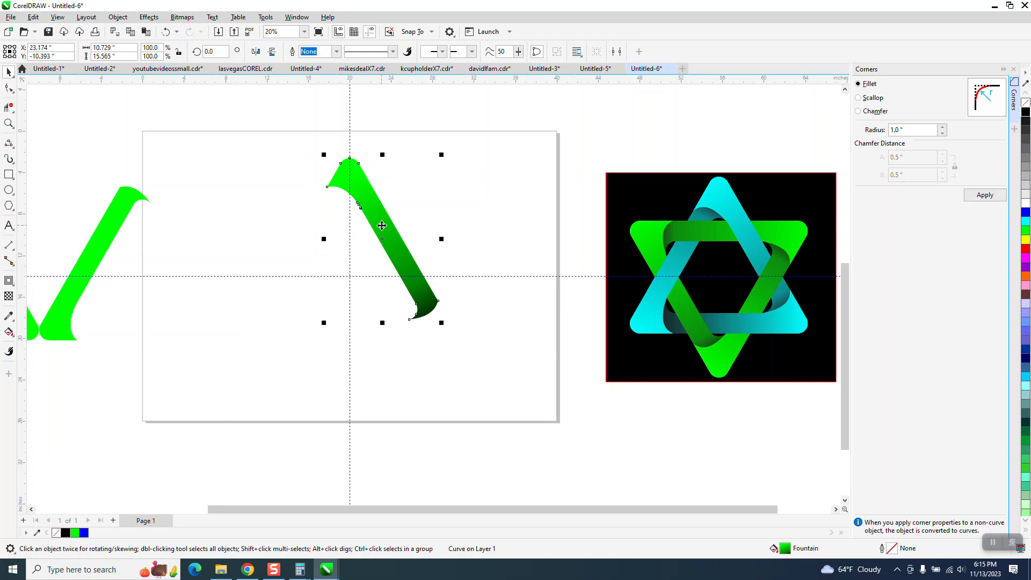
pyautogui.click(380, 239)
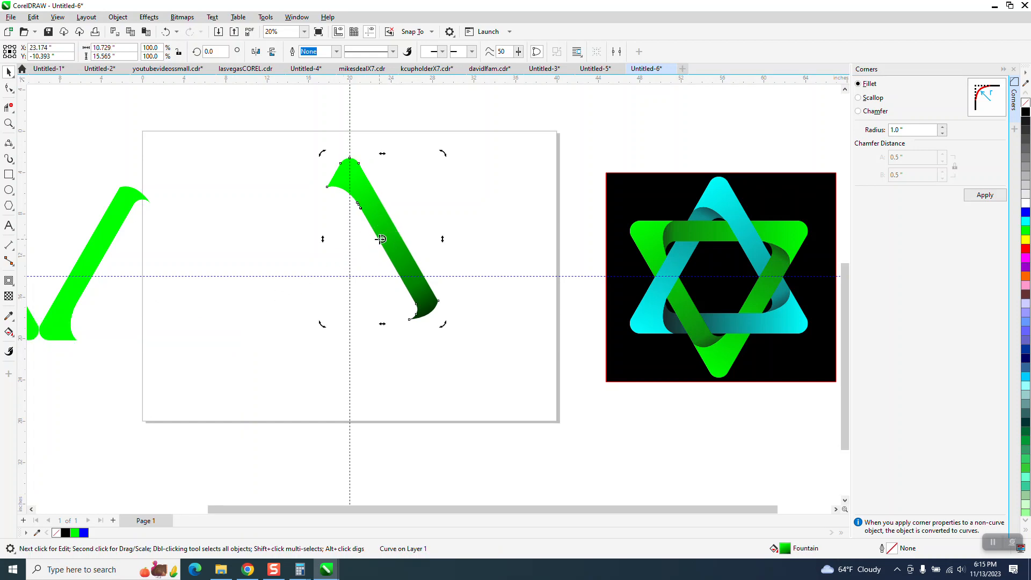
pyautogui.moveTo(380, 239); pyautogui.dragTo(349, 274)
pyautogui.click(225, 52)
pyautogui.write('120')
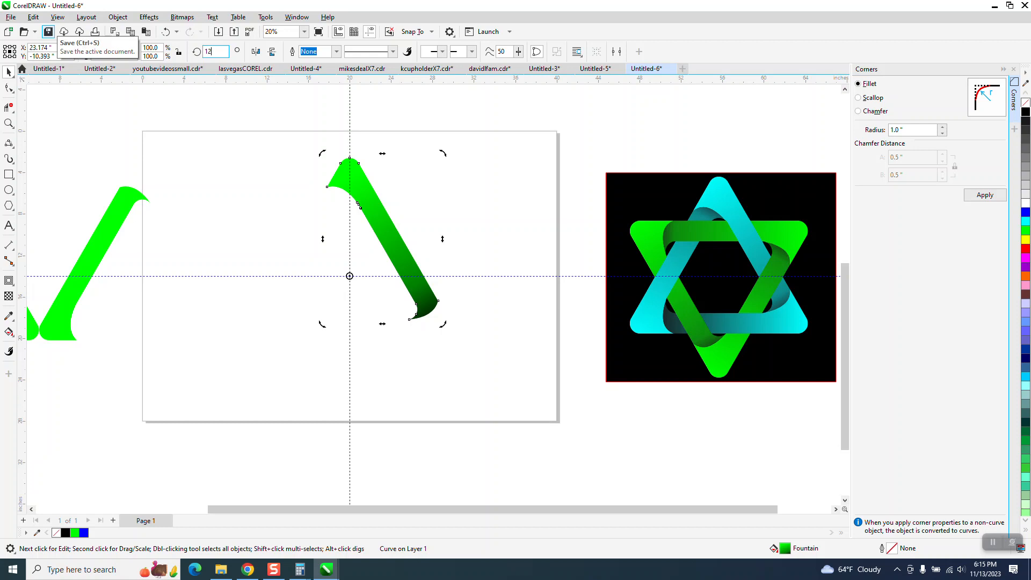
pyautogui.press('Return')
pyautogui.hotkey('ctrl', 'r')
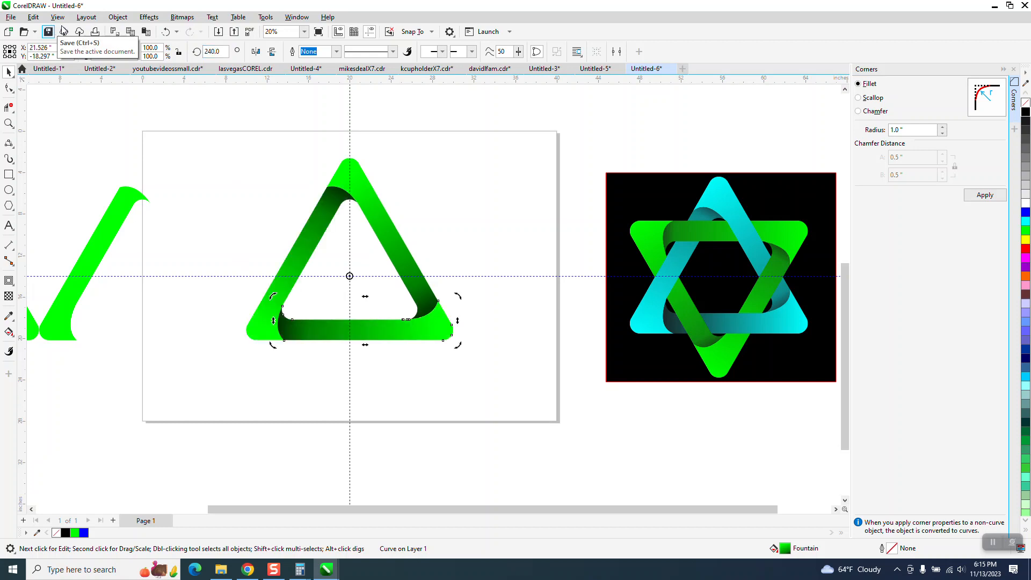
# Group the three gradient sections of the triangle
pyautogui.click(472, 160)
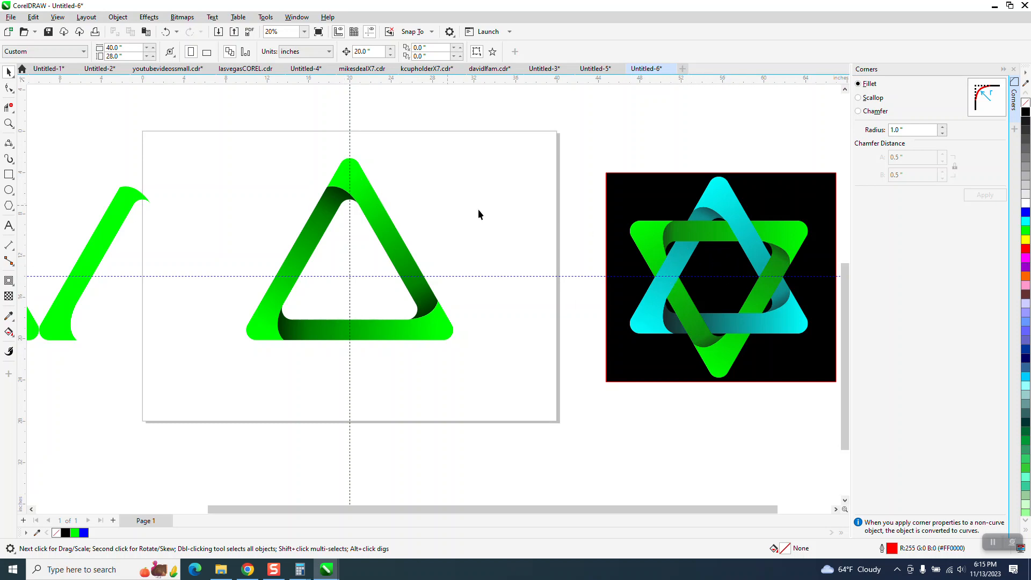
pyautogui.moveTo(345, 365); pyautogui.dragTo(492, 384)
pyautogui.hotkey('ctrl', 'g')
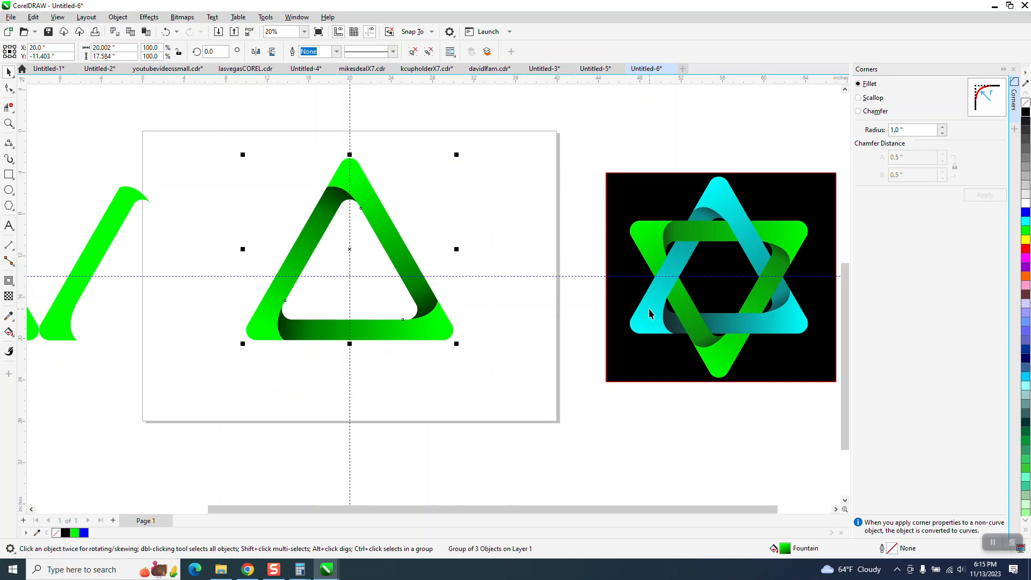
# Make a vertically mirrored copy of the triangle group and move it about 5.1 inches down to form a six-pointed star
pyautogui.click(272, 51)
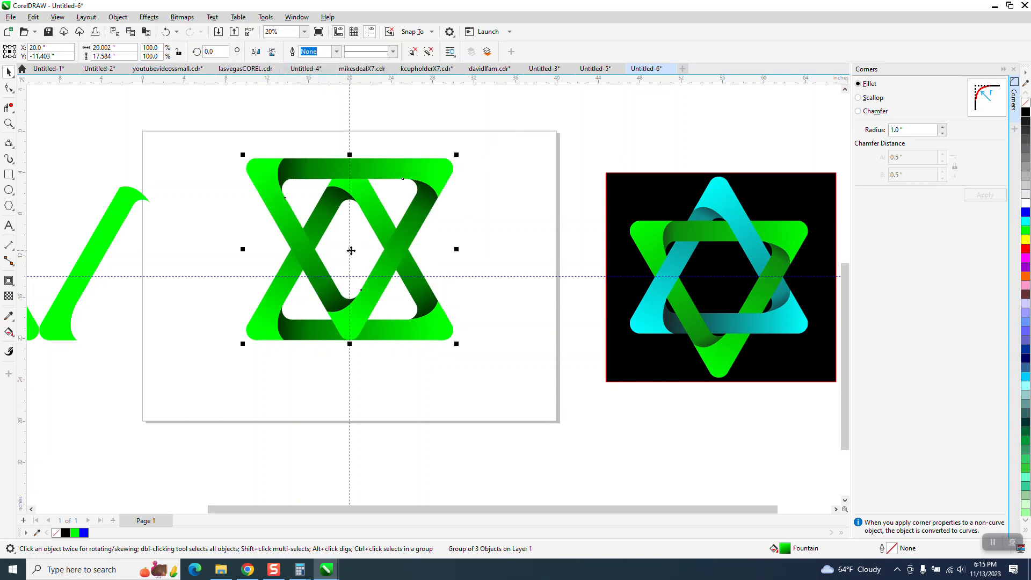
pyautogui.moveTo(349, 251); pyautogui.dragTo(352, 285)
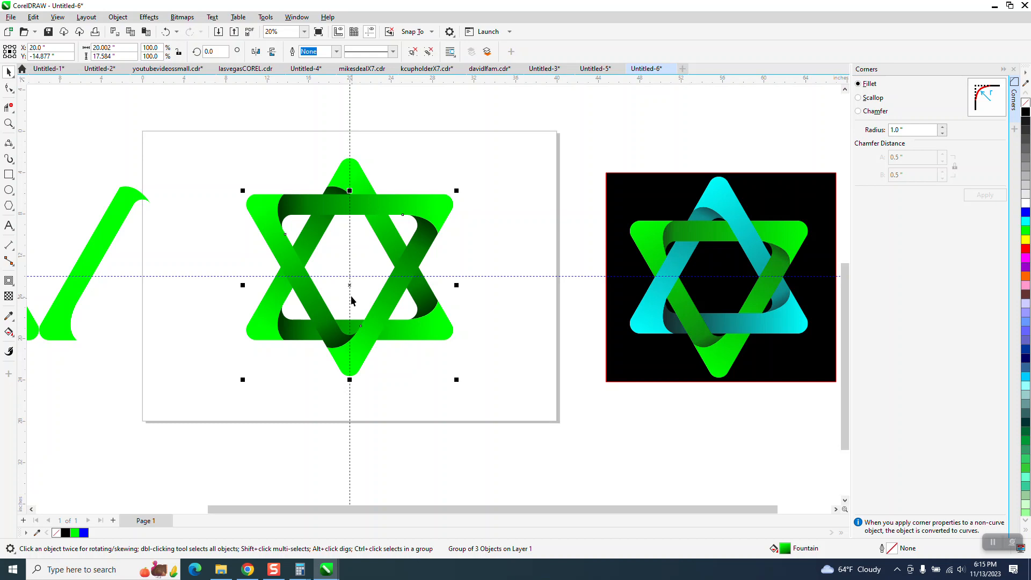
pyautogui.moveTo(349, 285); pyautogui.dragTo(350, 294)
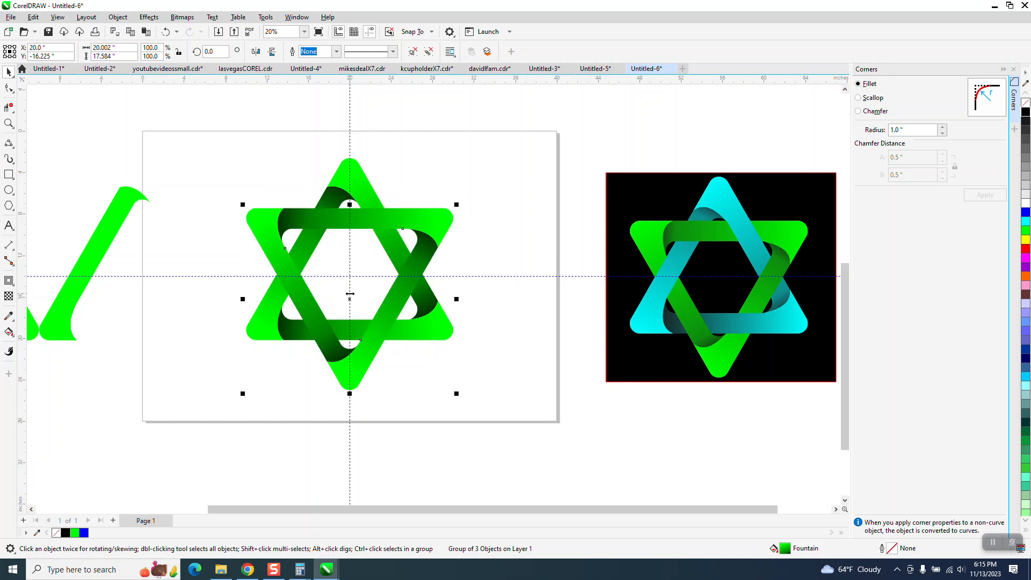
pyautogui.moveTo(349, 298); pyautogui.dragTo(349, 301)
pyautogui.click(473, 276)
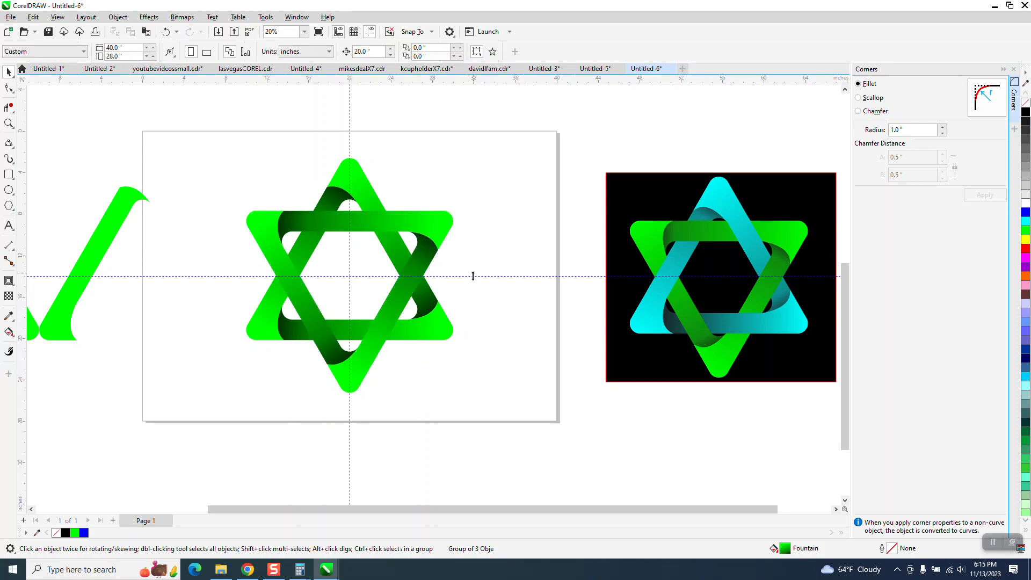
pyautogui.click(439, 238)
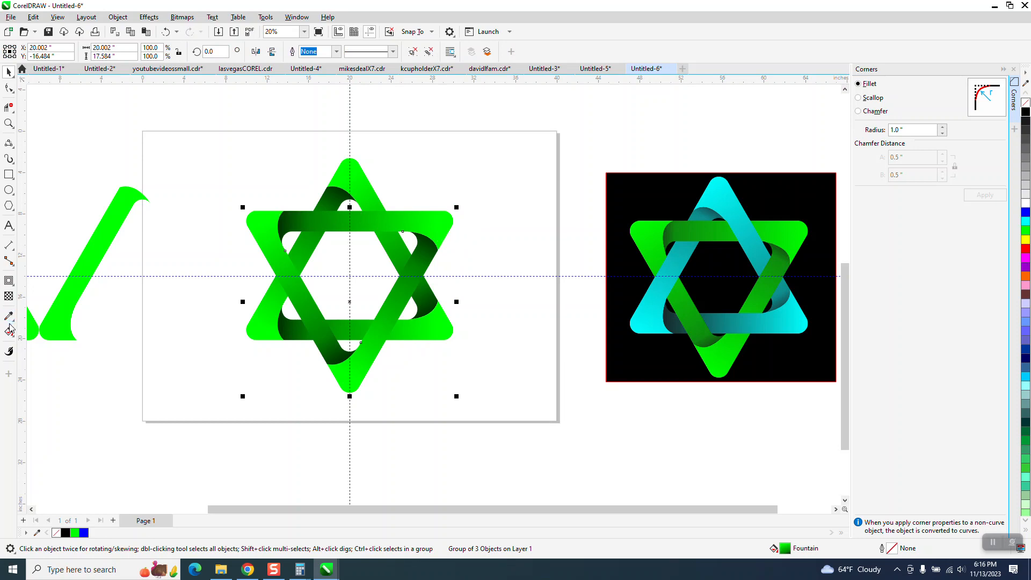
pyautogui.click(117, 17)
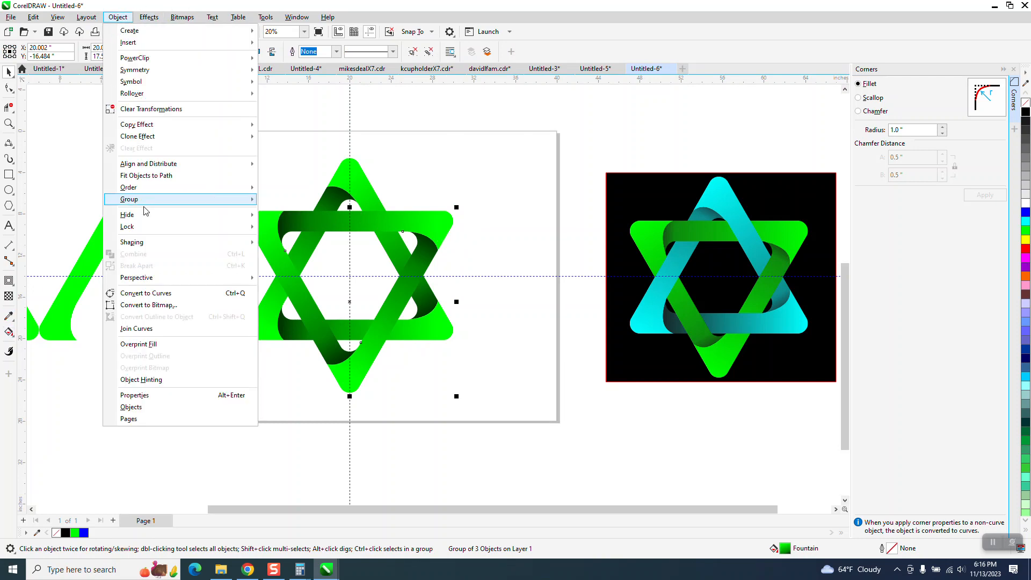
pyautogui.click(98, 231)
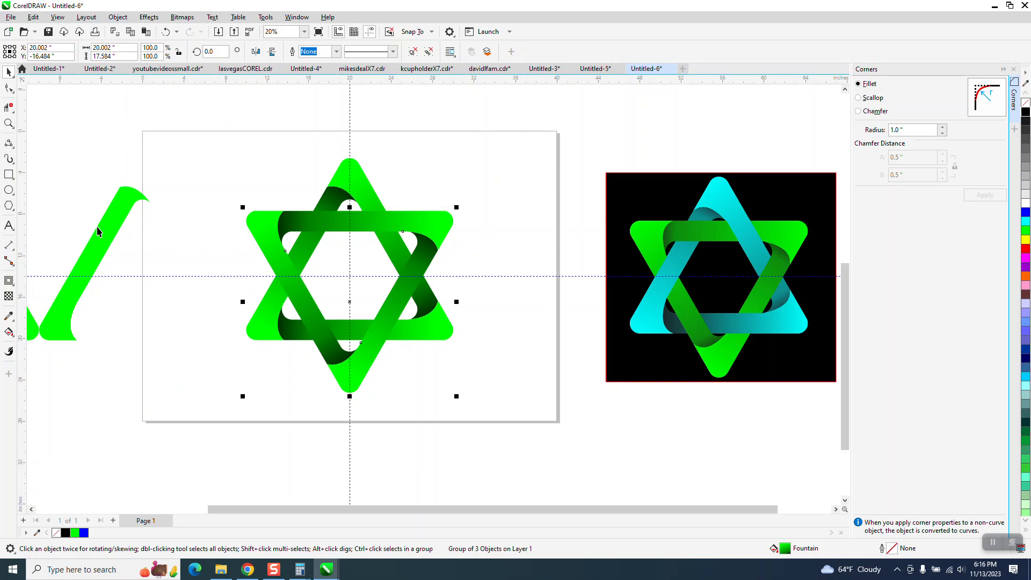
pyautogui.click(9, 331)
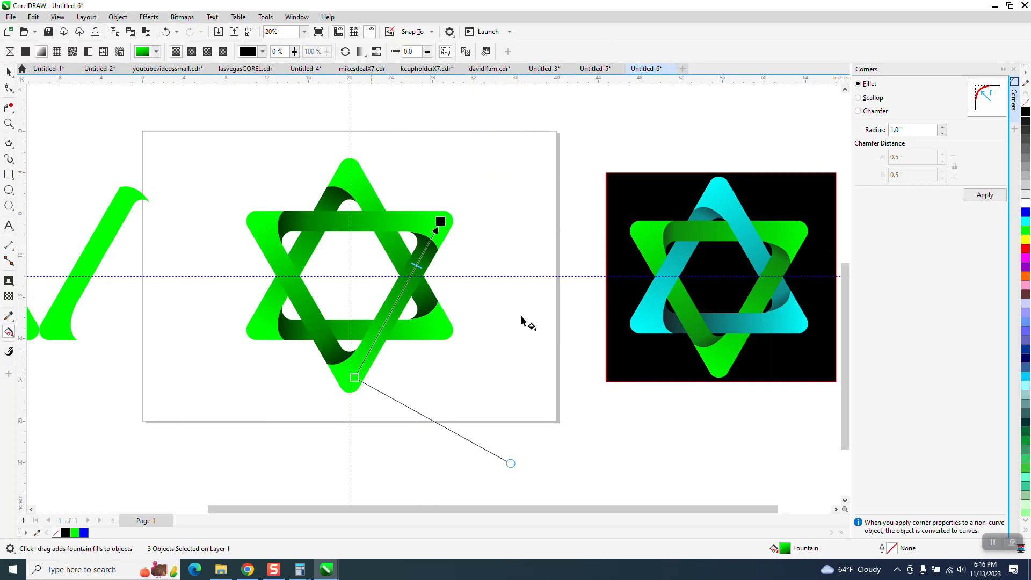
pyautogui.moveTo(1025, 213); pyautogui.dragTo(355, 377)
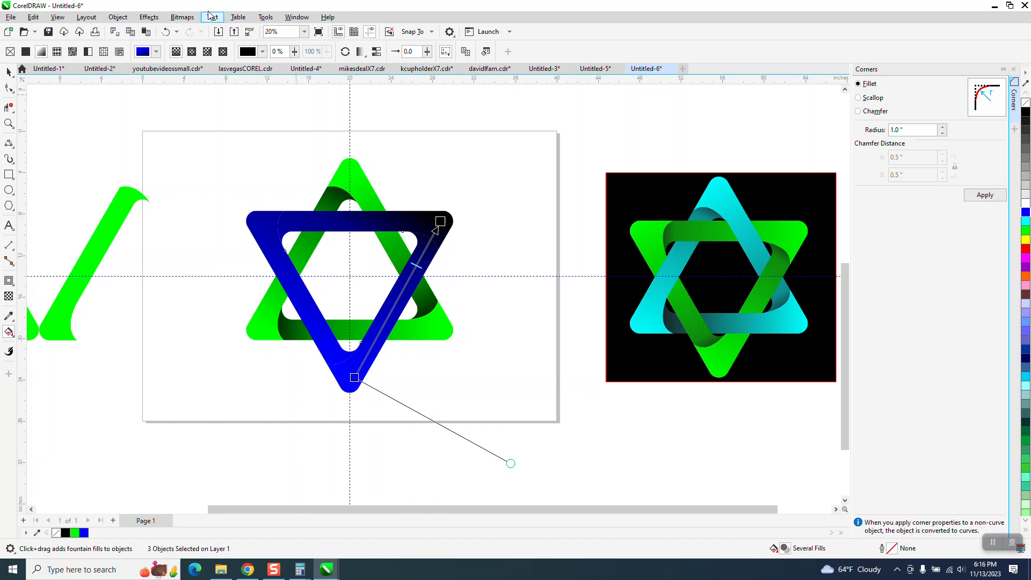
pyautogui.click(166, 31)
# Change the green end of the gradient on the inverted triangle's right section to cyan
pyautogui.click(9, 72)
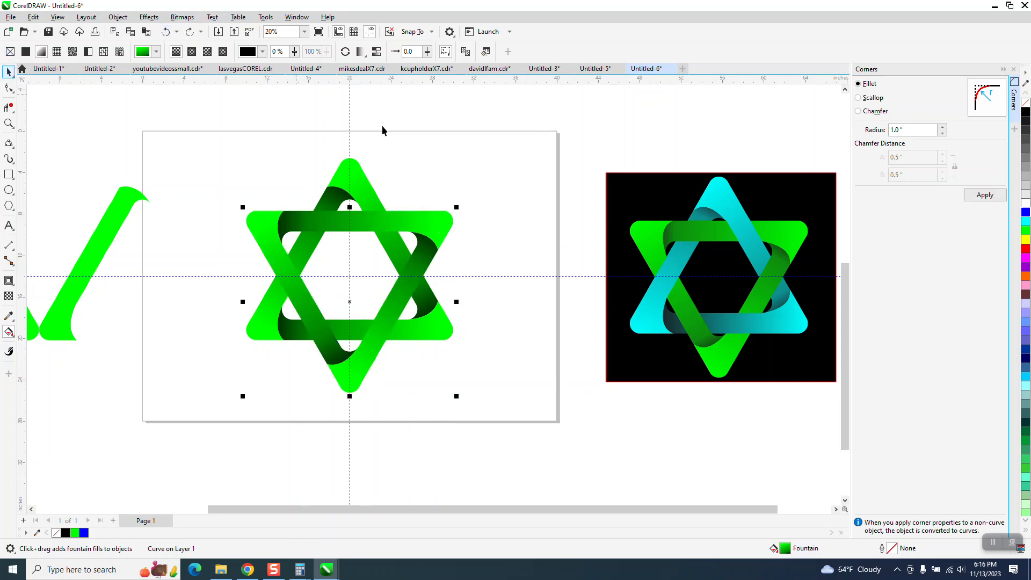
pyautogui.click(419, 271)
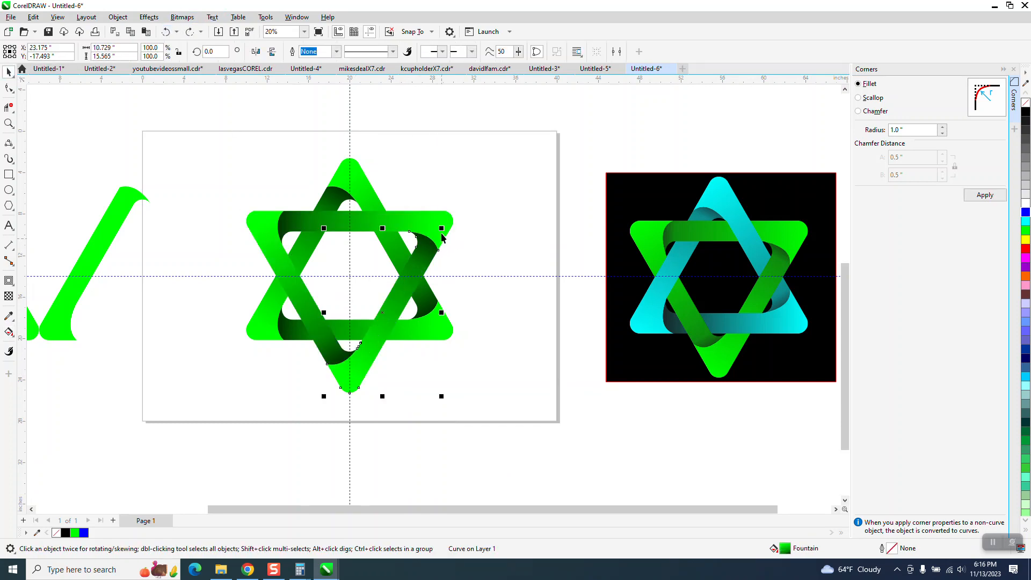
pyautogui.press('Tab')
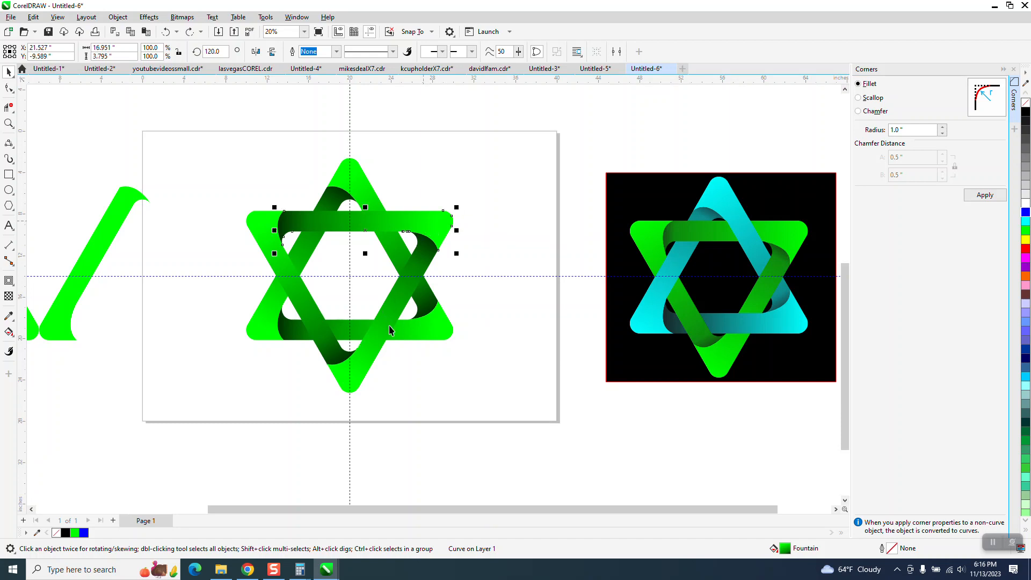
pyautogui.click(362, 363)
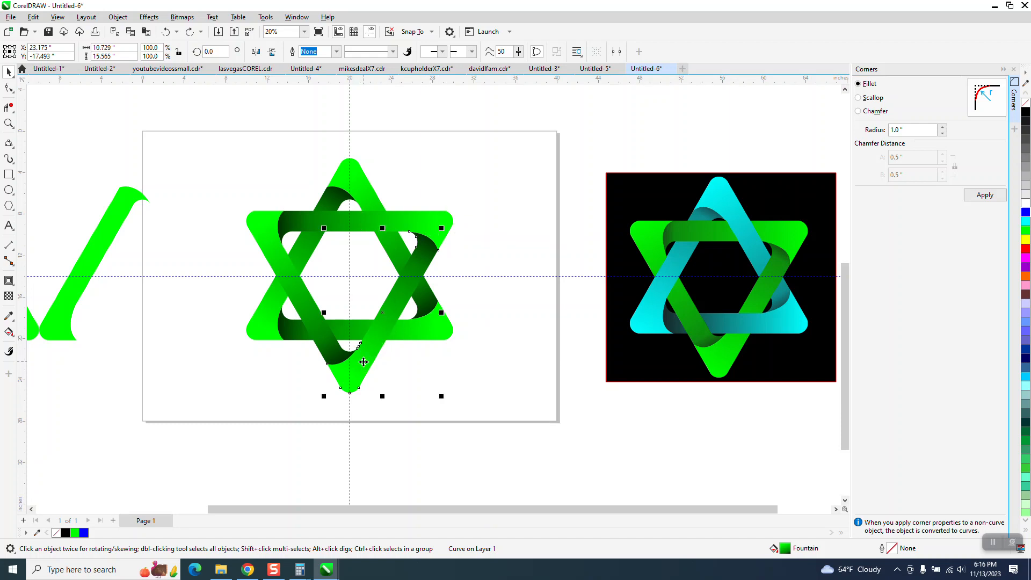
pyautogui.click(11, 334)
pyautogui.click(53, 332)
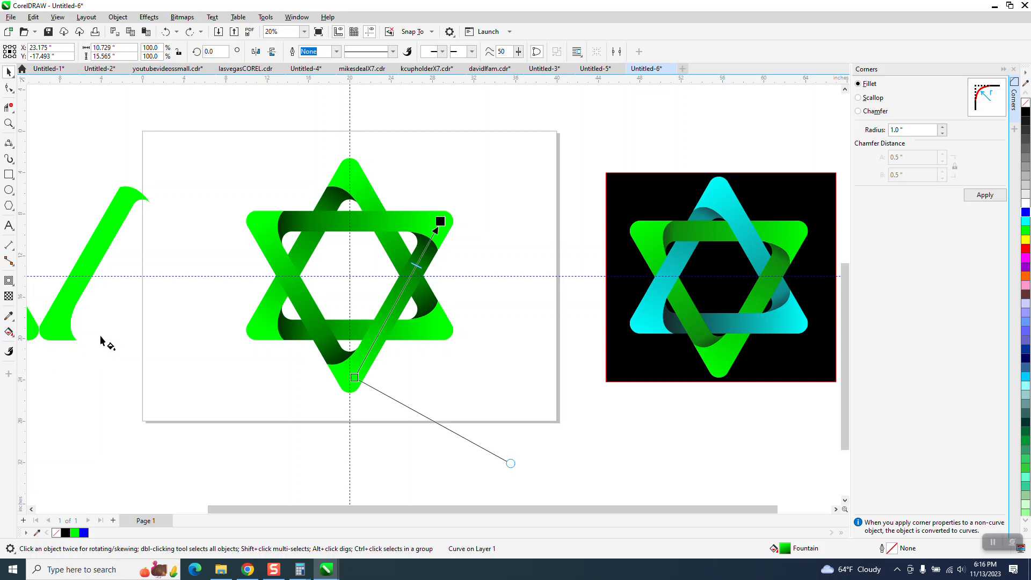
pyautogui.moveTo(1024, 221); pyautogui.dragTo(355, 381)
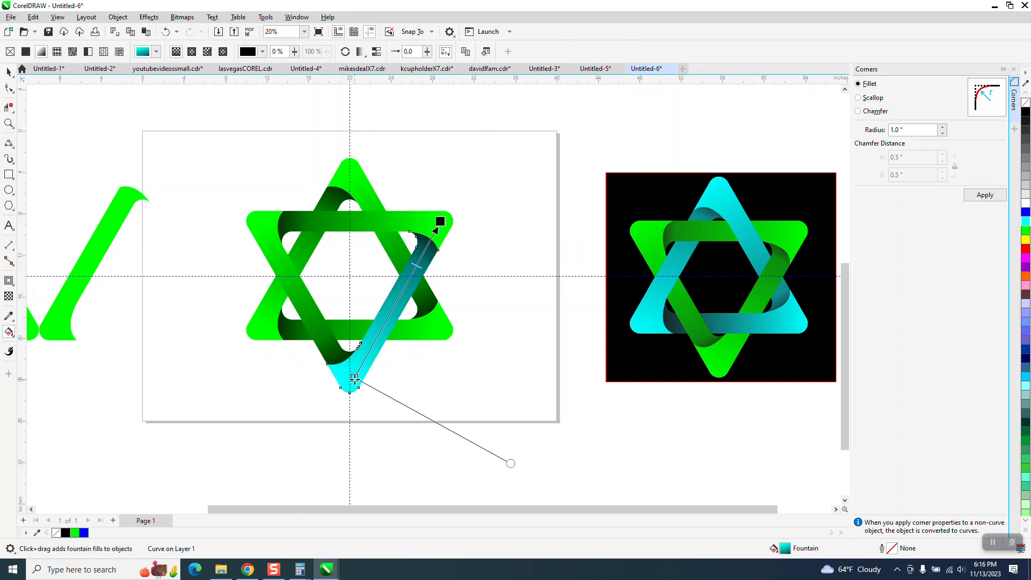
# Change the green gradient ends of the inverted triangle's top and left sections to cyan
pyautogui.click(398, 223)
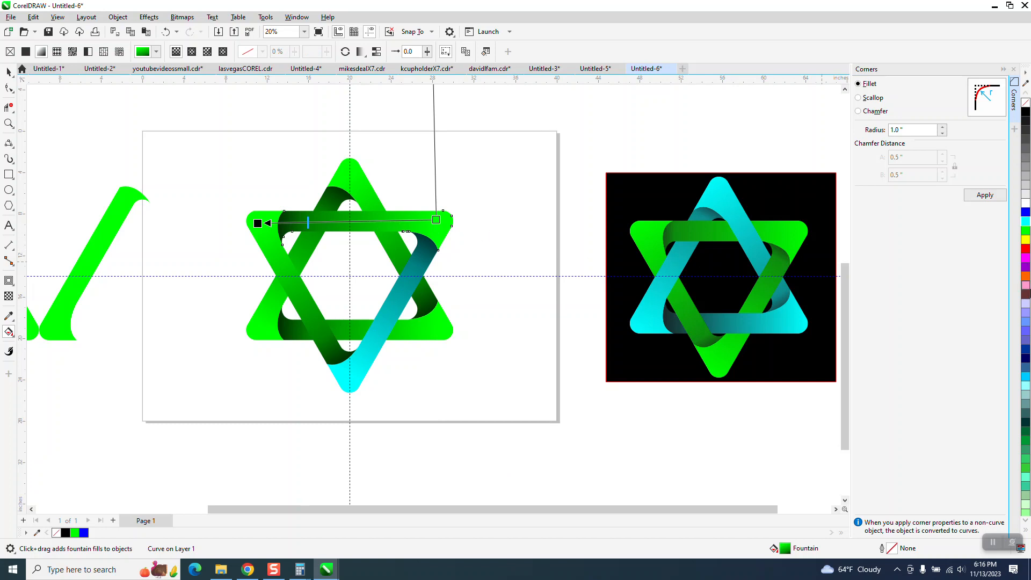
pyautogui.moveTo(1025, 222); pyautogui.dragTo(435, 220)
pyautogui.click(278, 266)
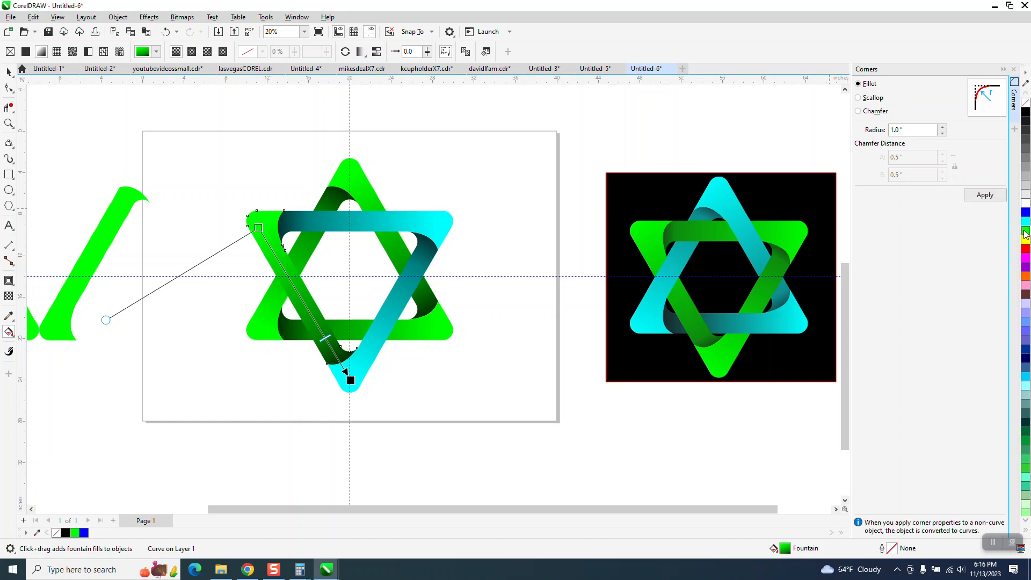
pyautogui.moveTo(1026, 221); pyautogui.dragTo(259, 230)
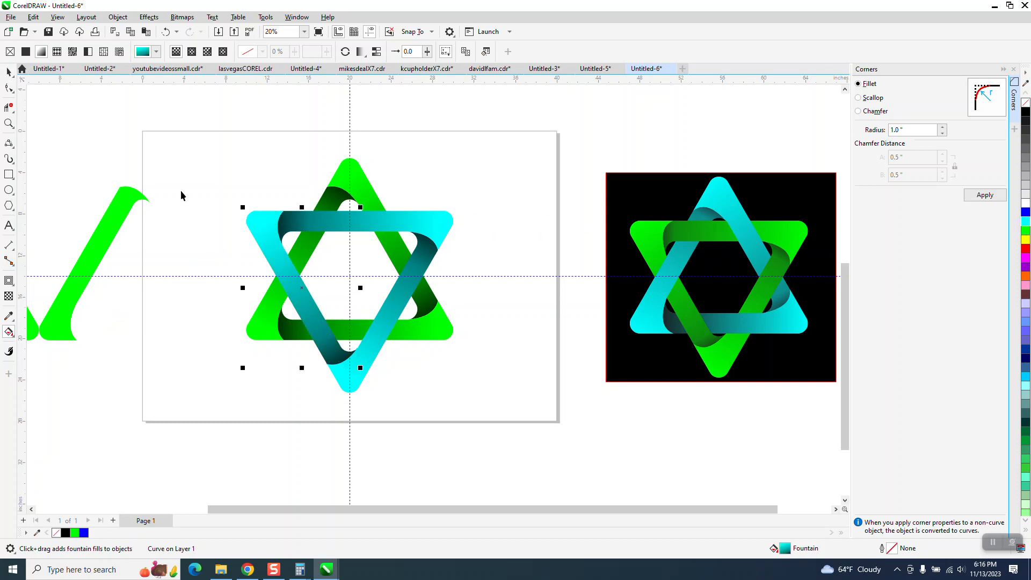
pyautogui.press('space')
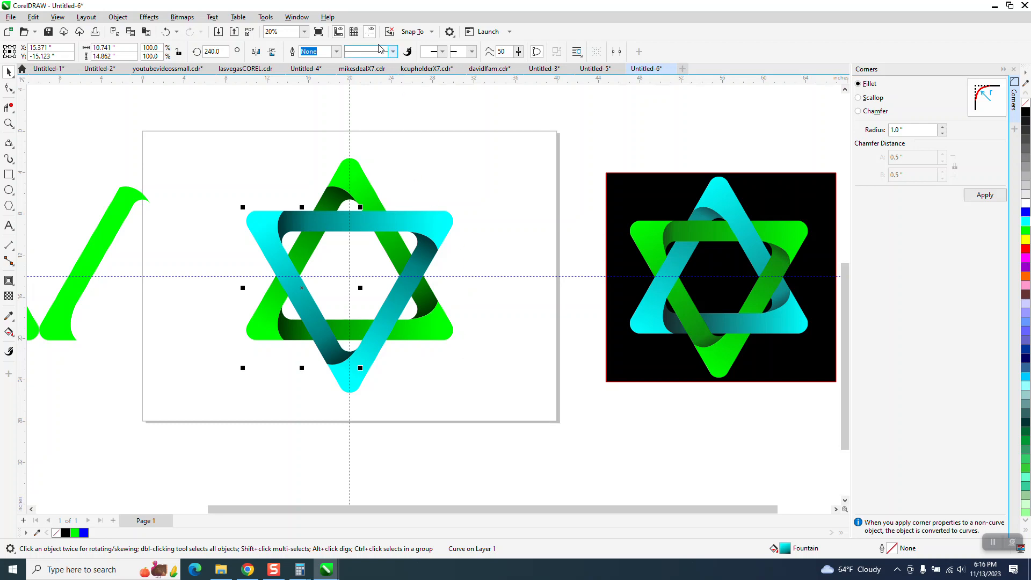
# Hide the guidelines and draw a rectangle about 5.7 by 3.2 inches over the top cyan band's right-hand crossing with the green triangle
pyautogui.click(389, 31)
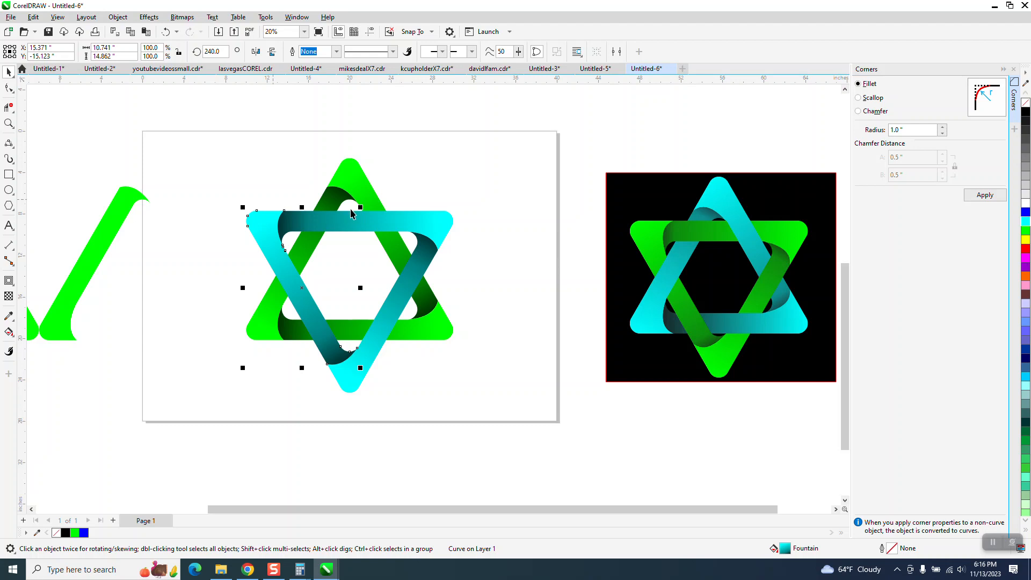
pyautogui.click(9, 123)
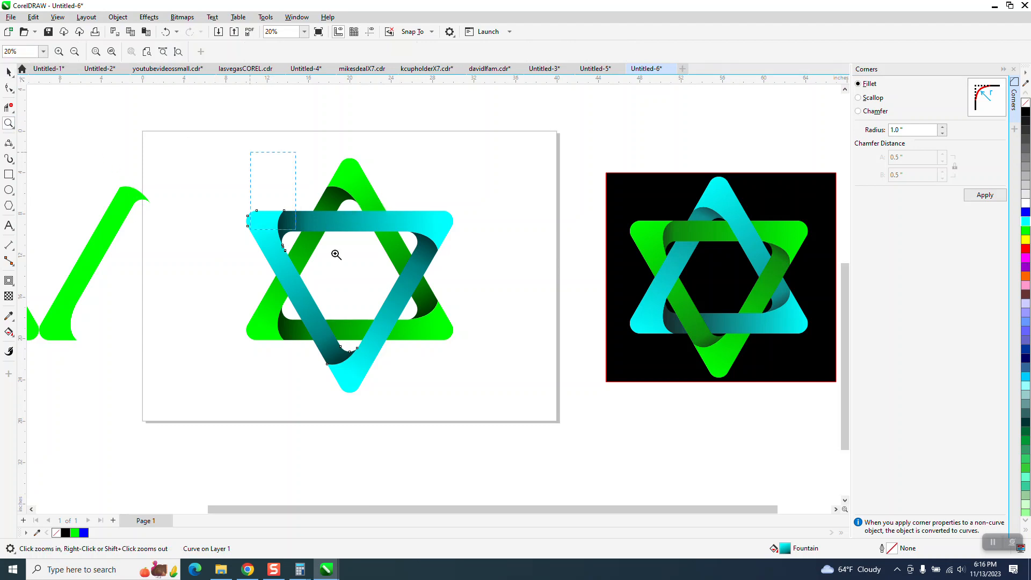
pyautogui.click(446, 255)
pyautogui.click(9, 174)
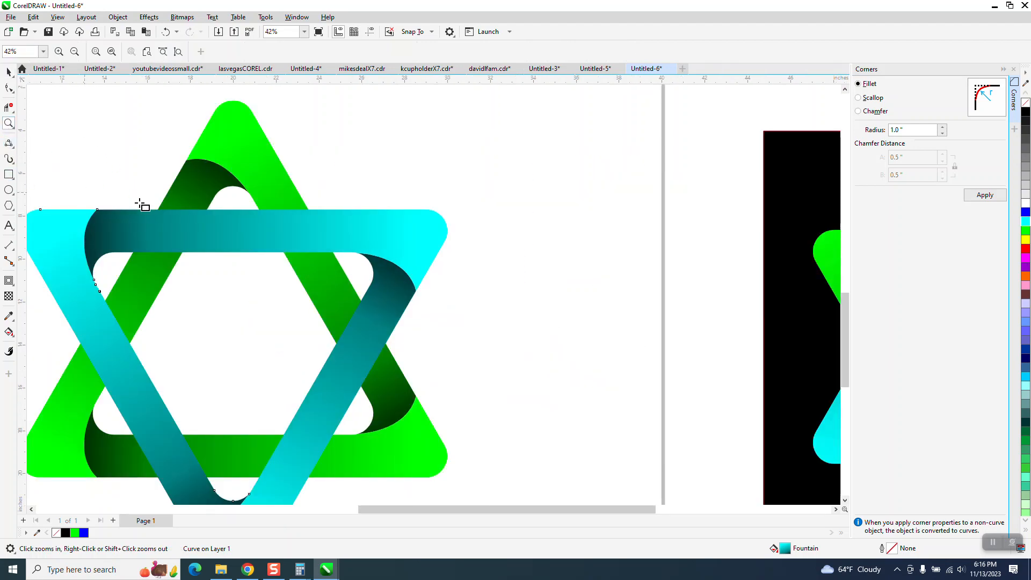
pyautogui.moveTo(234, 201); pyautogui.dragTo(355, 269)
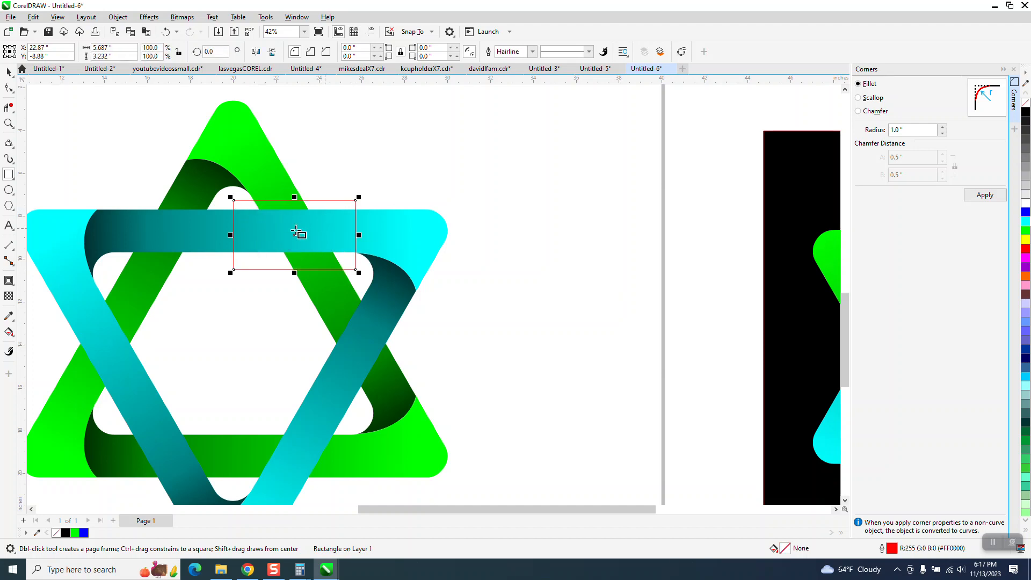
pyautogui.click(8, 73)
pyautogui.scroll(-2, 454, 192)
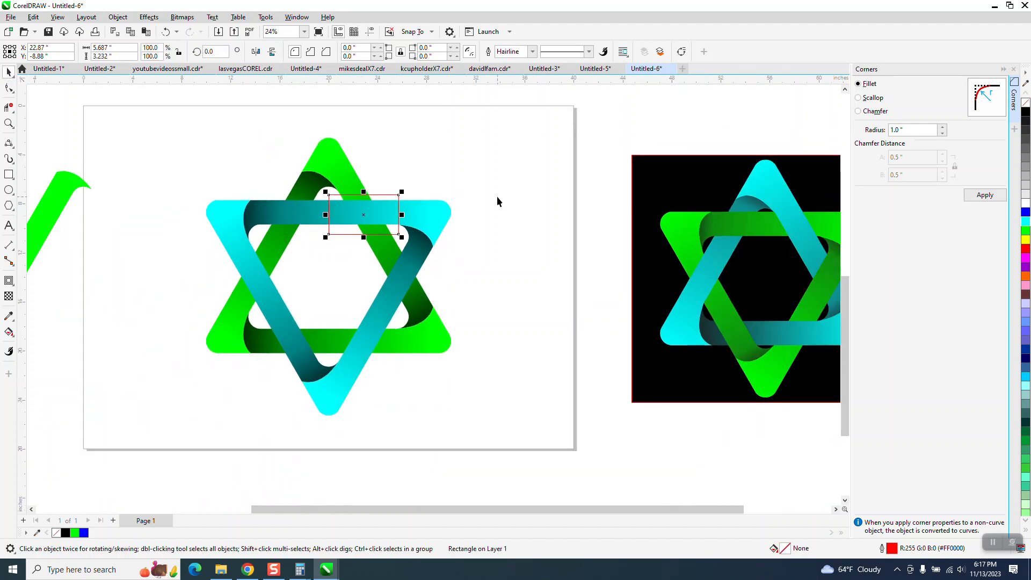
pyautogui.moveTo(562, 161); pyautogui.dragTo(768, 357)
pyautogui.scroll(-2, 768, 356)
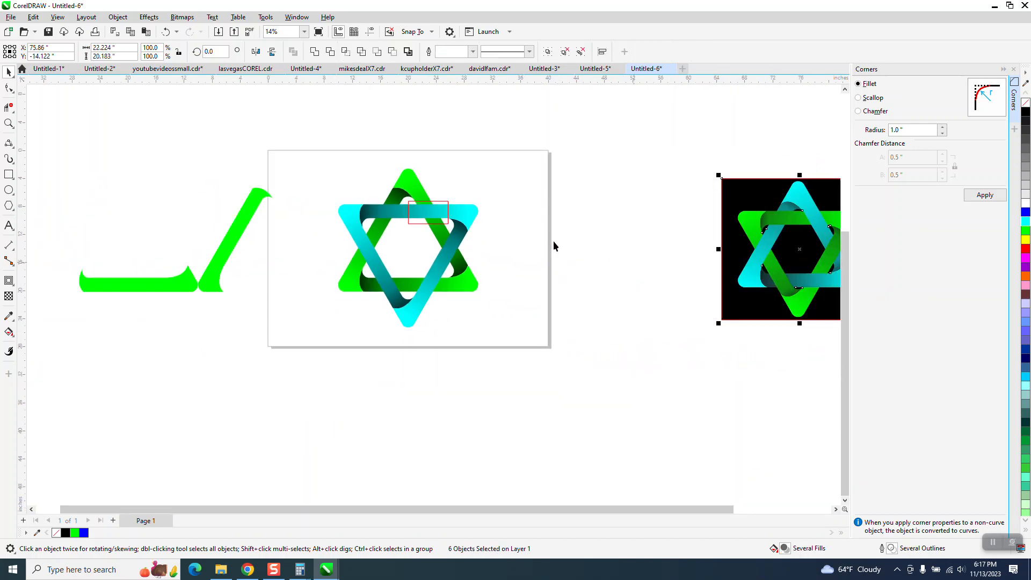
pyautogui.keyDown('shift'); pyautogui.click(397, 213); pyautogui.keyUp('shift')
pyautogui.click(507, 218)
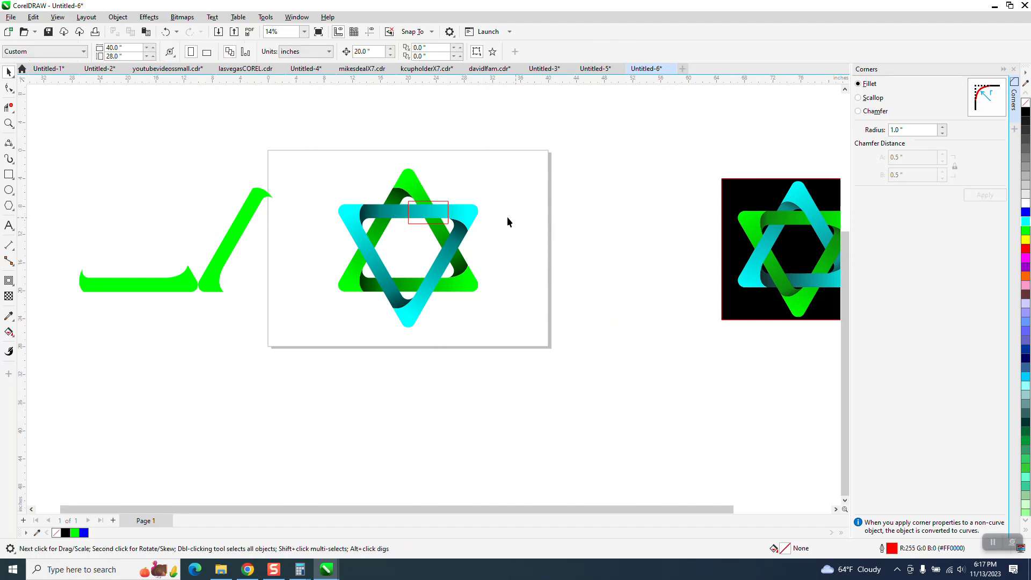
pyautogui.click(408, 216)
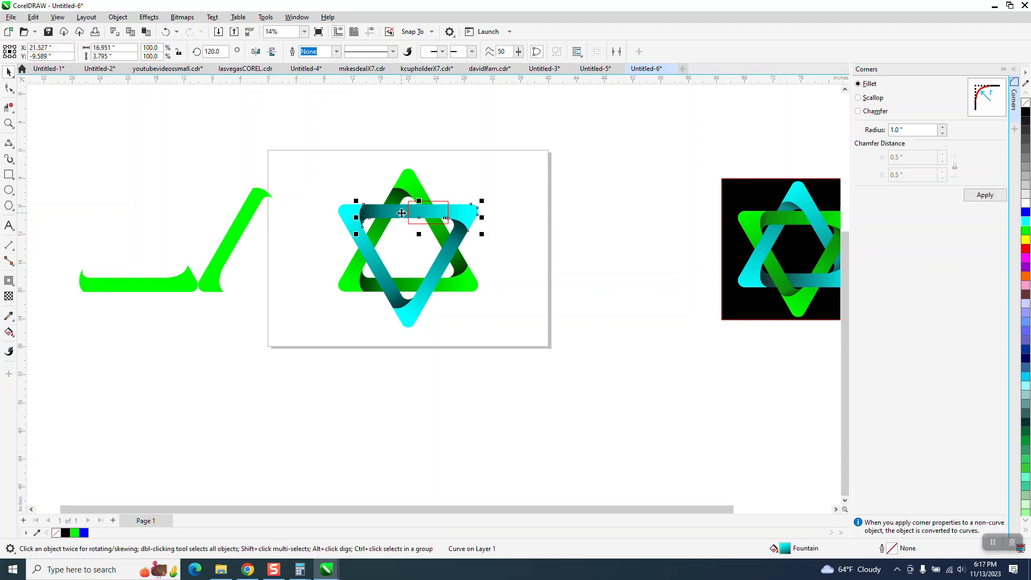
pyautogui.click(453, 188)
# Intersect the rectangle with the top cyan band and move the resulting piece 20 inches right
pyautogui.click(435, 209)
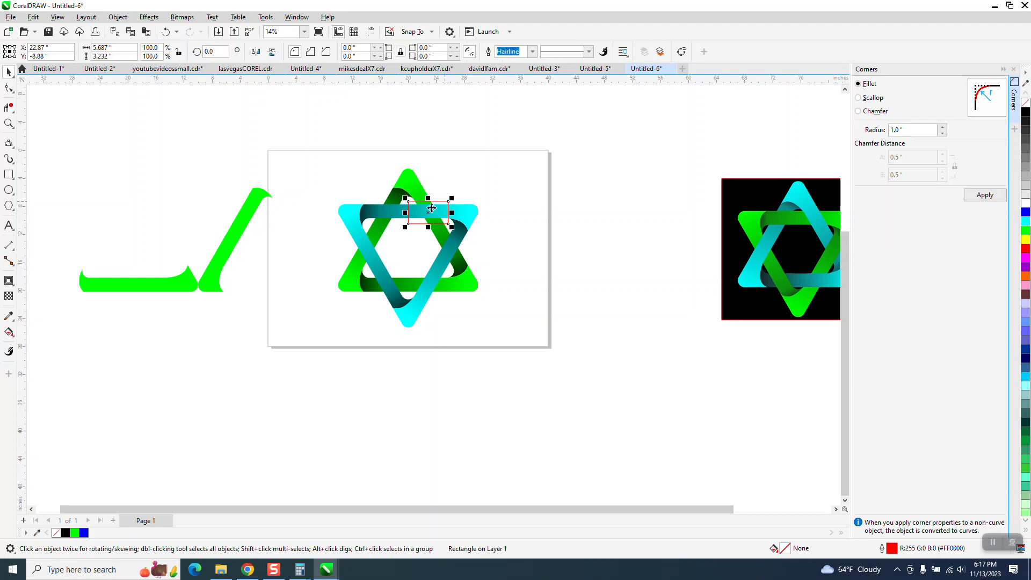
pyautogui.keyDown('shift'); pyautogui.click(399, 212); pyautogui.keyUp('shift')
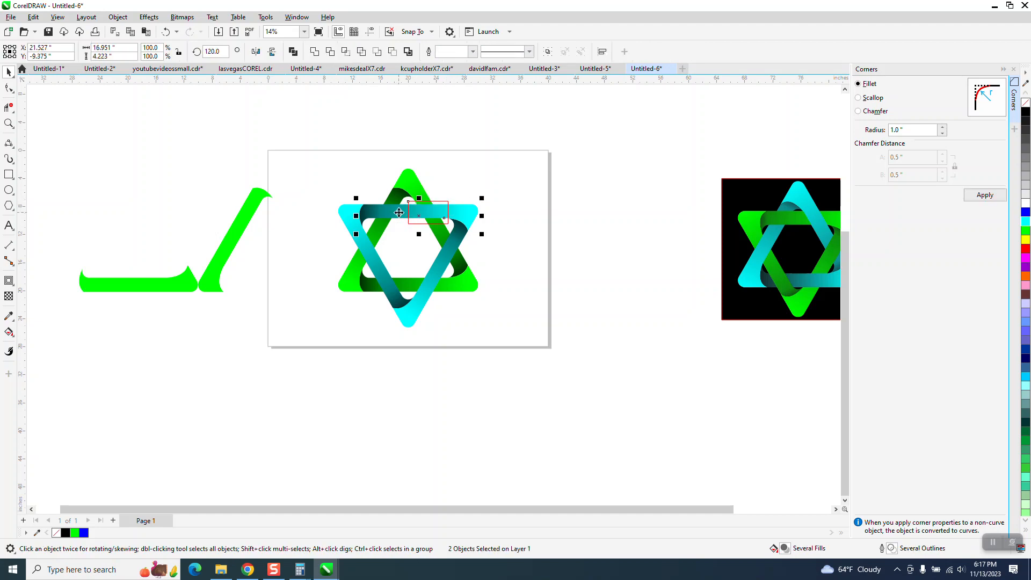
pyautogui.click(346, 52)
pyautogui.moveTo(428, 211); pyautogui.dragTo(568, 211)
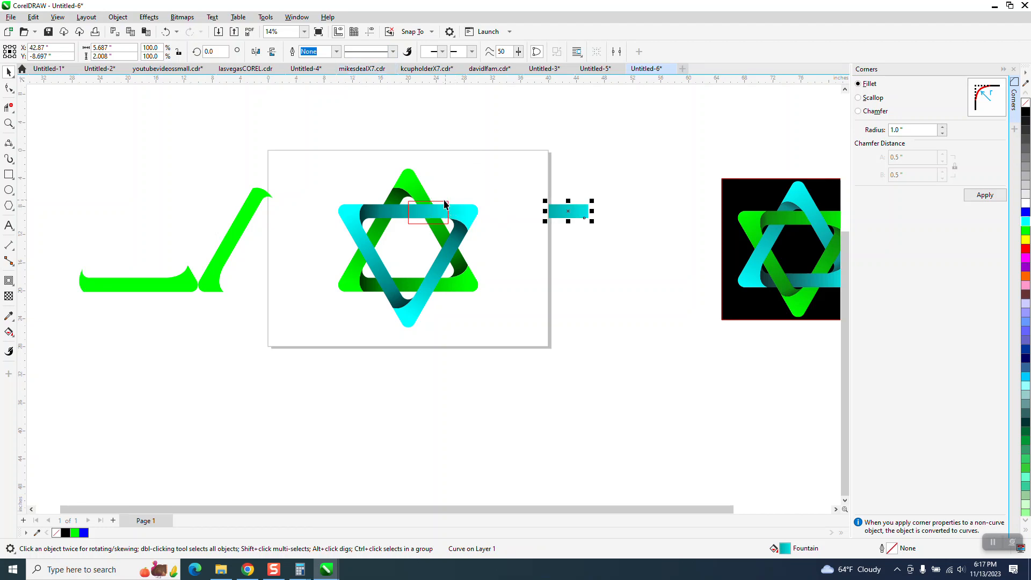
# Move the rectangle off the star to the page's lower right and rotate it about 56.7 degrees
pyautogui.moveTo(443, 206); pyautogui.dragTo(527, 328)
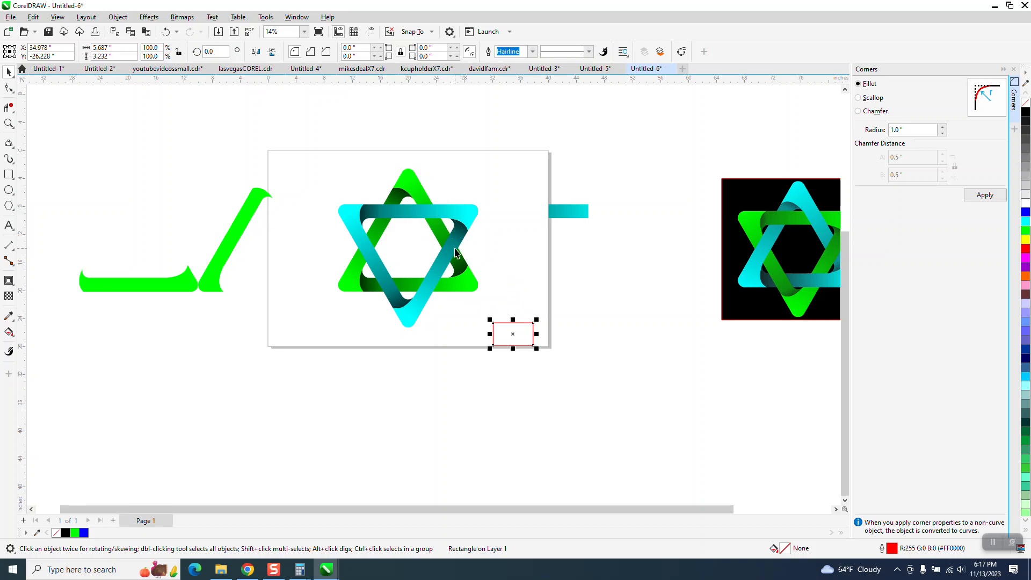
pyautogui.click(530, 324)
pyautogui.moveTo(532, 323); pyautogui.dragTo(515, 292)
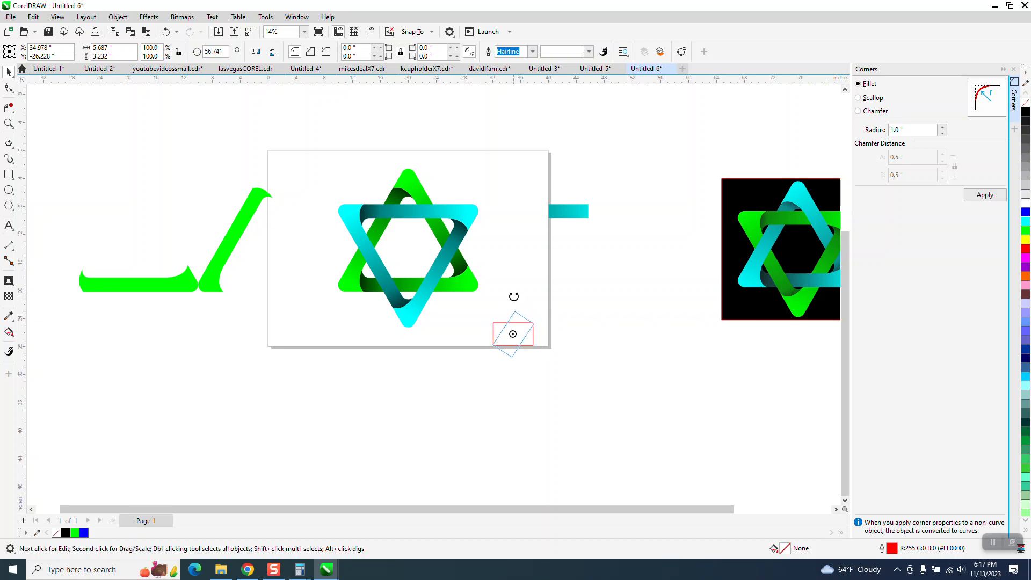
pyautogui.click(537, 322)
# Place the tilted rectangle across the right cyan band where it crosses the bottom green band
pyautogui.moveTo(525, 322); pyautogui.dragTo(438, 273)
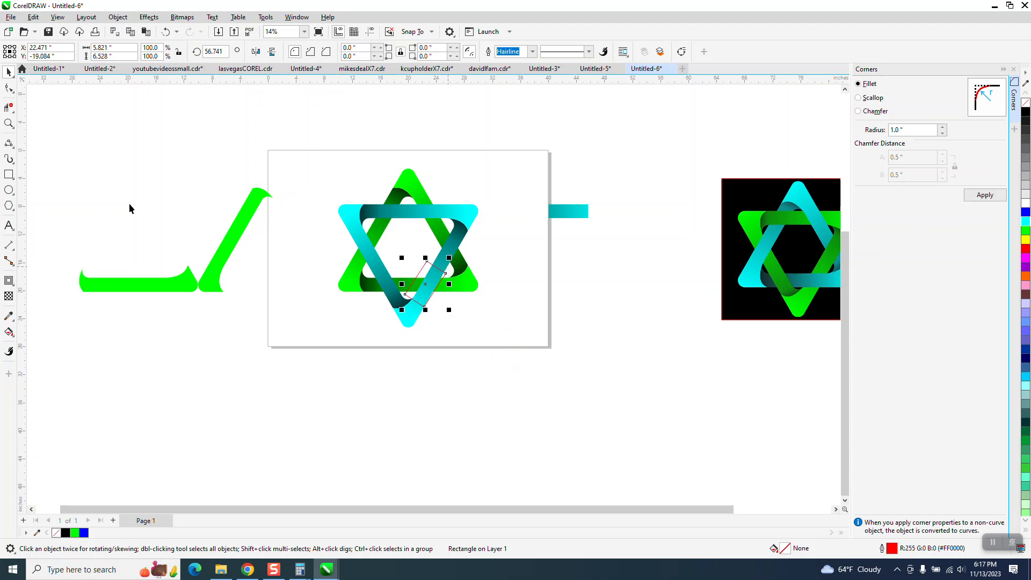
pyautogui.click(8, 124)
pyautogui.moveTo(341, 239); pyautogui.dragTo(558, 349)
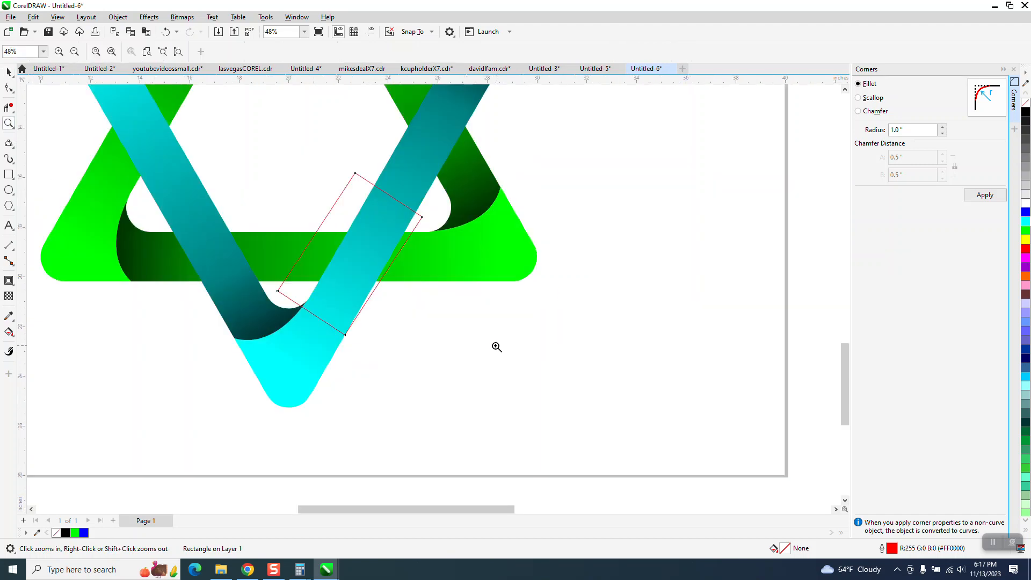
pyautogui.click(9, 71)
pyautogui.moveTo(350, 254); pyautogui.dragTo(362, 255)
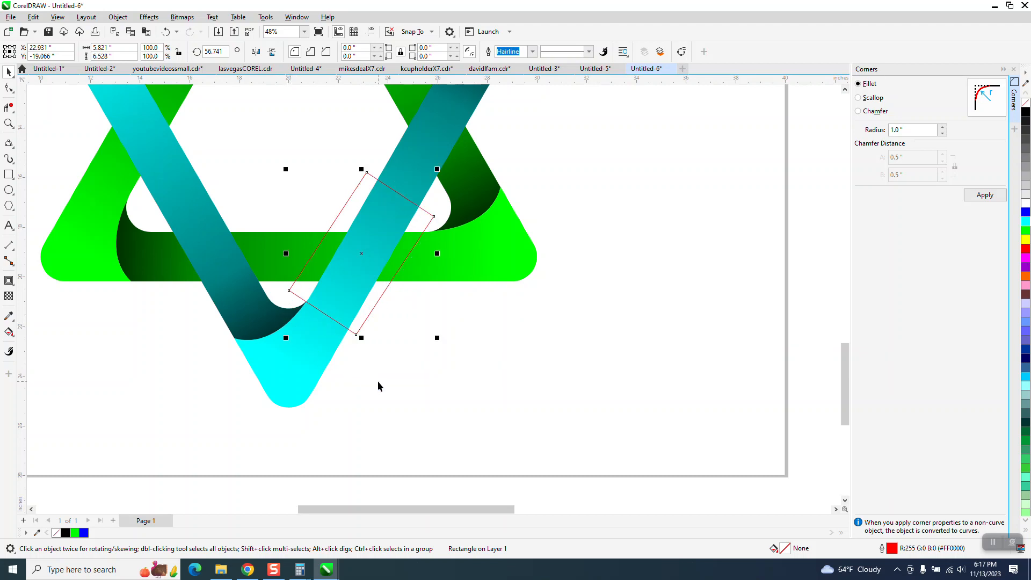
# Intersect the tilted rectangle with the right cyan band and move the resulting piece 20 inches right
pyautogui.keyDown('shift'); pyautogui.click(316, 382); pyautogui.keyUp('shift')
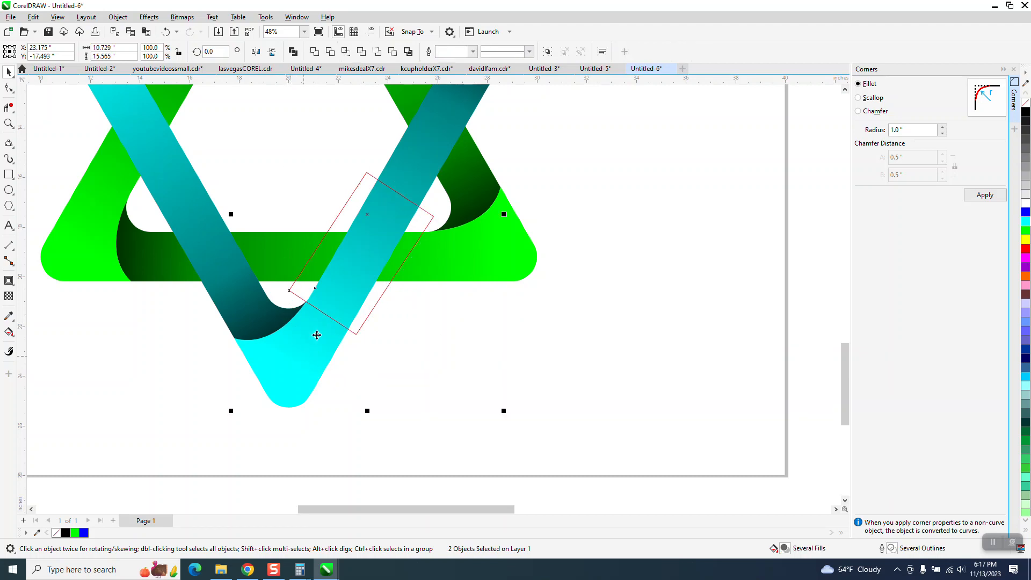
pyautogui.click(346, 53)
pyautogui.press('Right')
pyautogui.scroll(-1, 362, 389)
pyautogui.scroll(-1, 398, 330)
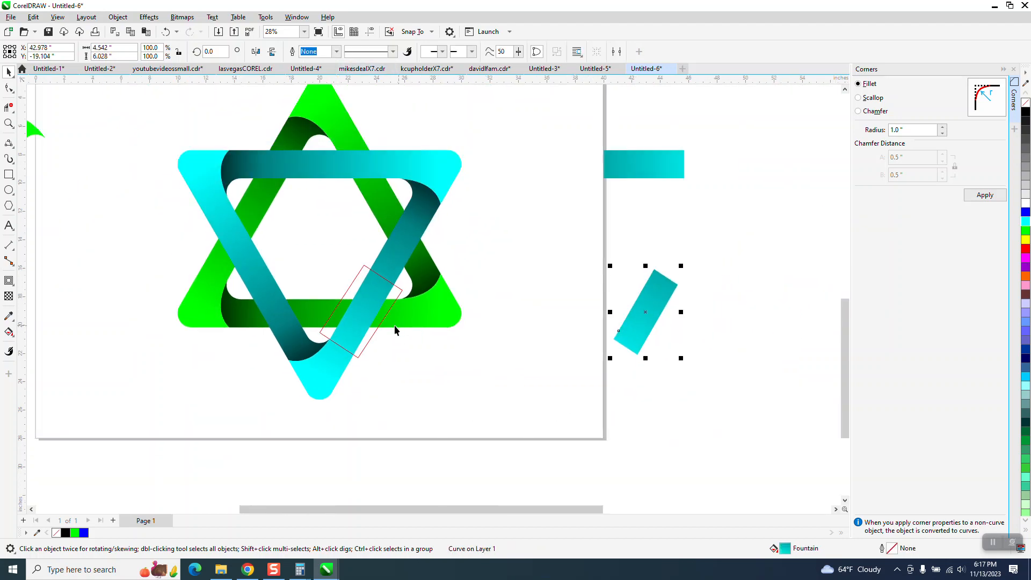
# Intersect the tilted rectangle with the left cyan band at its upper crossing with the green triangle and move the resulting piece 20 inches right
pyautogui.moveTo(379, 324); pyautogui.dragTo(252, 249)
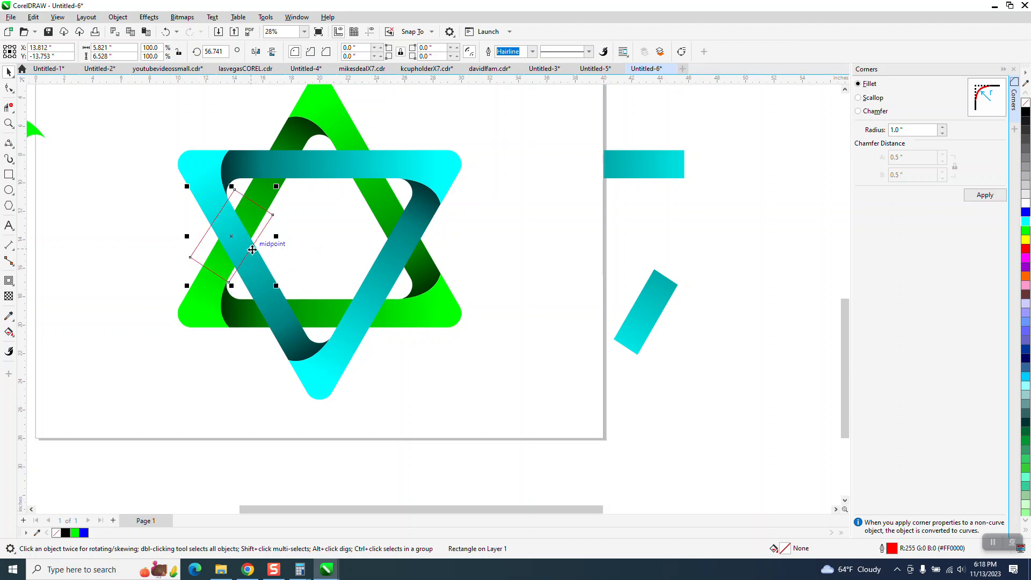
pyautogui.keyDown('shift'); pyautogui.click(204, 201); pyautogui.keyUp('shift')
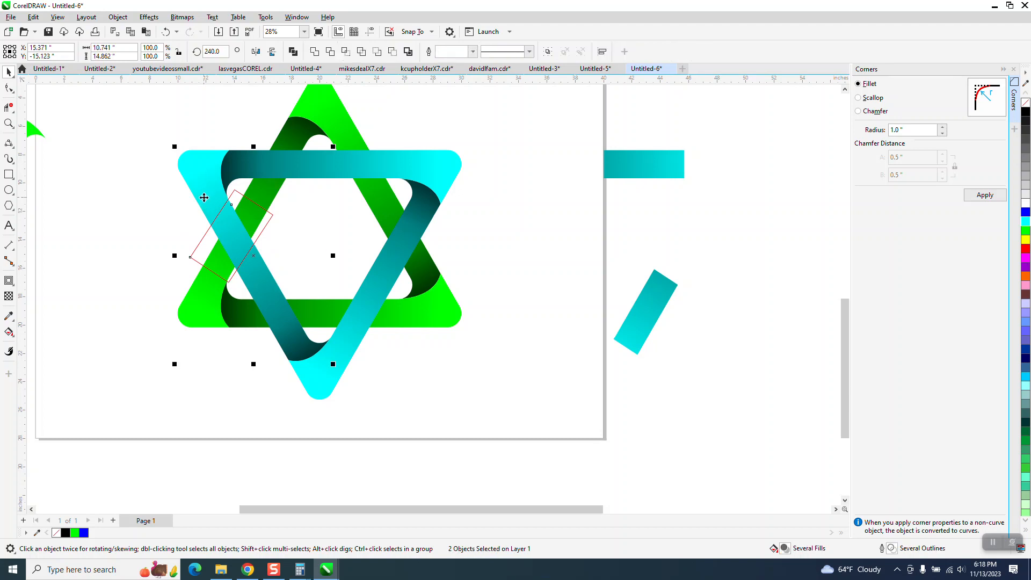
pyautogui.click(346, 52)
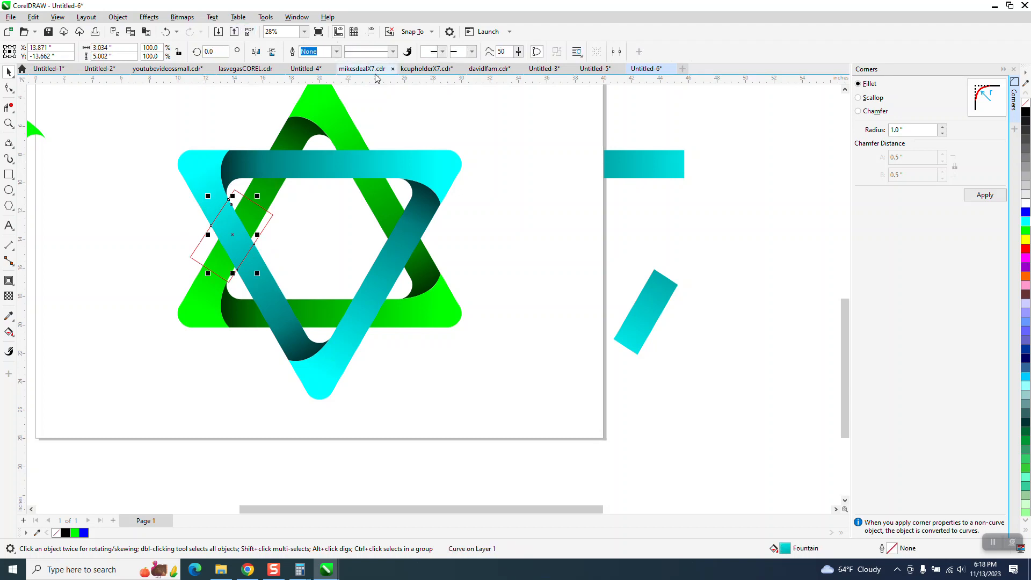
pyautogui.press('Right')
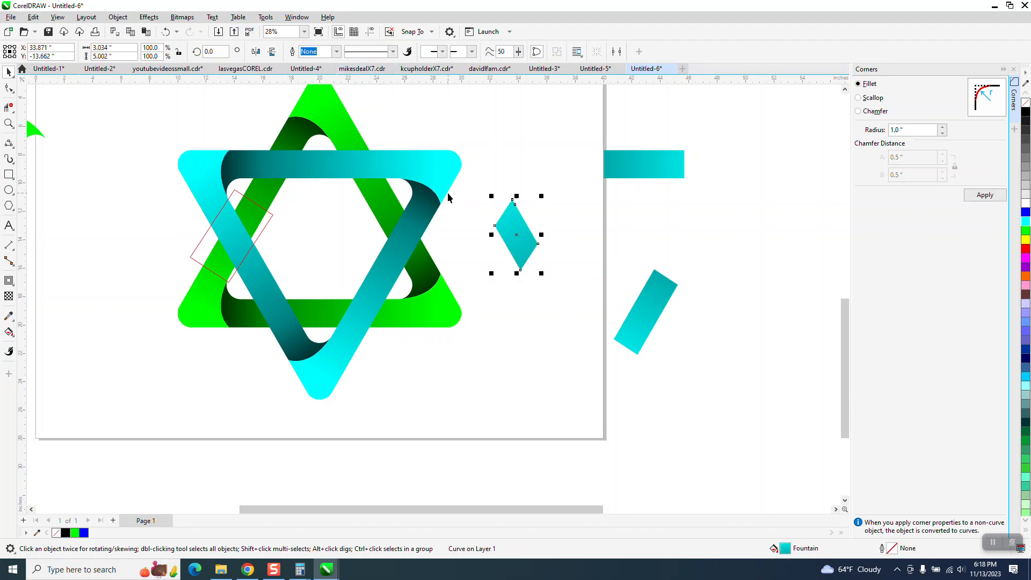
pyautogui.click(270, 220)
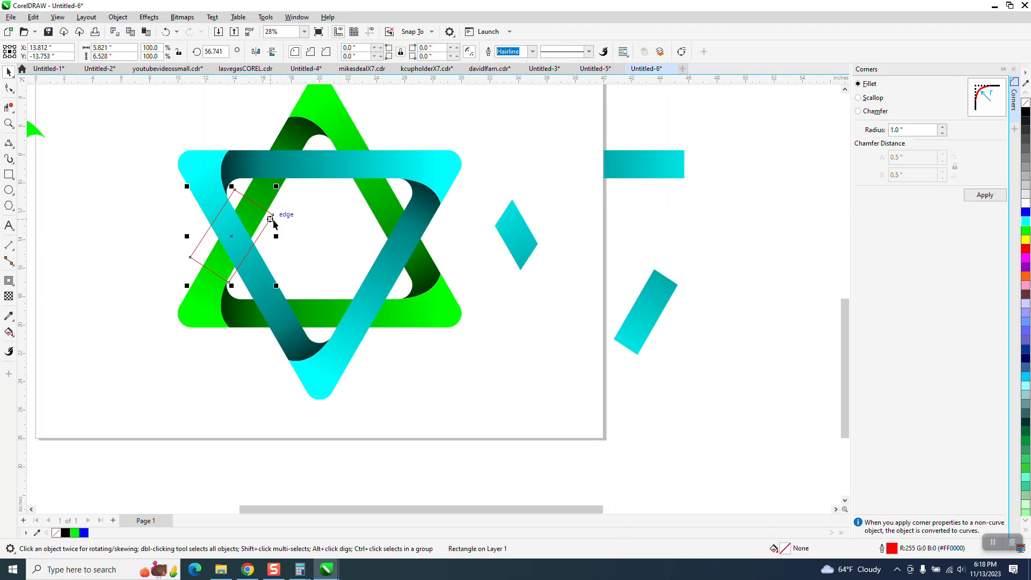
# Delete the tilted helper rectangle and group the three cyan bands of the star
pyautogui.press('Delete')
pyautogui.click(417, 170)
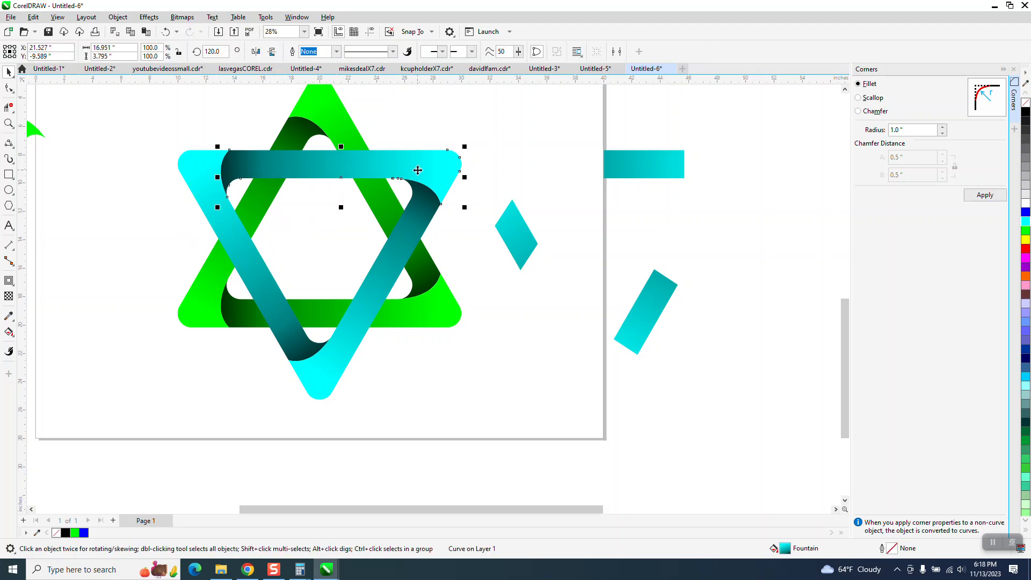
pyautogui.keyDown('shift'); pyautogui.click(290, 299); pyautogui.keyUp('shift')
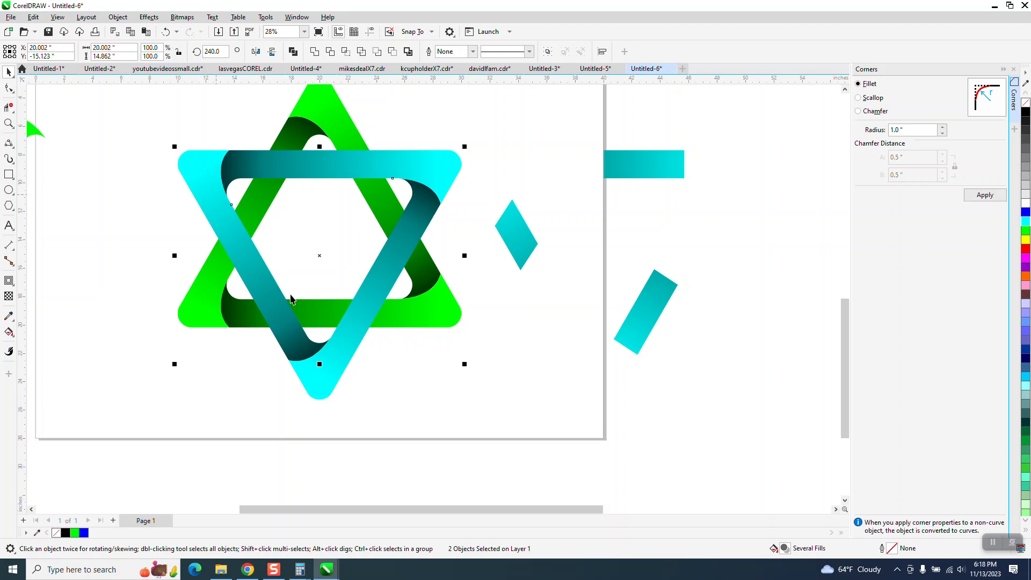
pyautogui.keyDown('shift'); pyautogui.click(325, 384); pyautogui.keyUp('shift')
pyautogui.hotkey('ctrl', 'g')
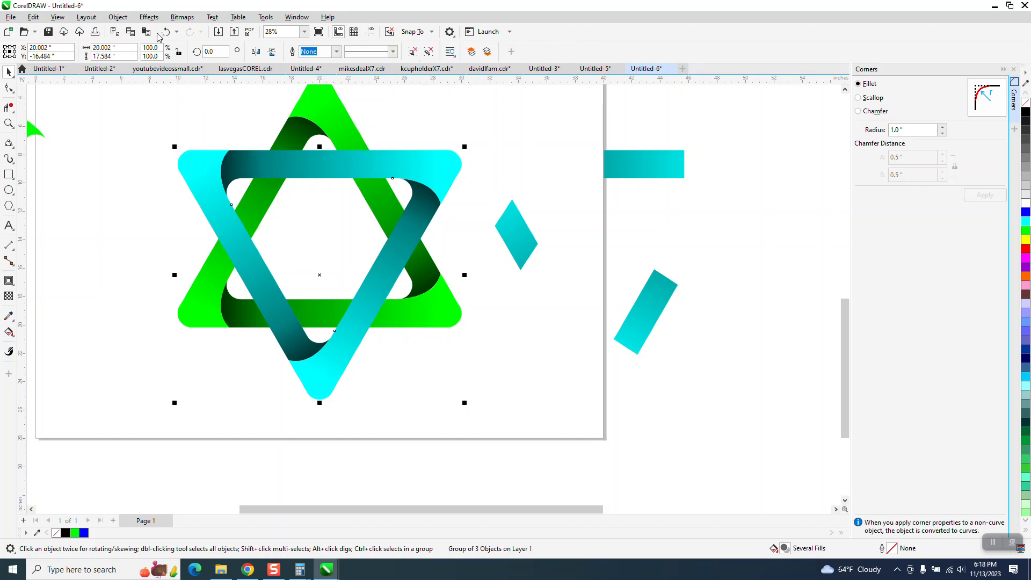
# Send the grouped cyan bands to the back, behind the green triangle
pyautogui.click(118, 18)
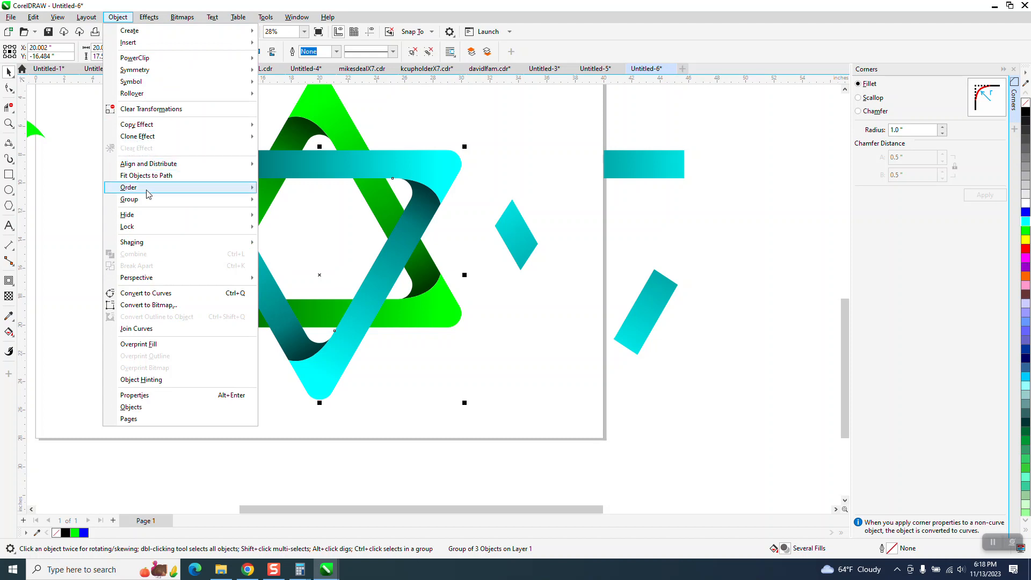
pyautogui.moveTo(207, 191)
pyautogui.click(280, 203)
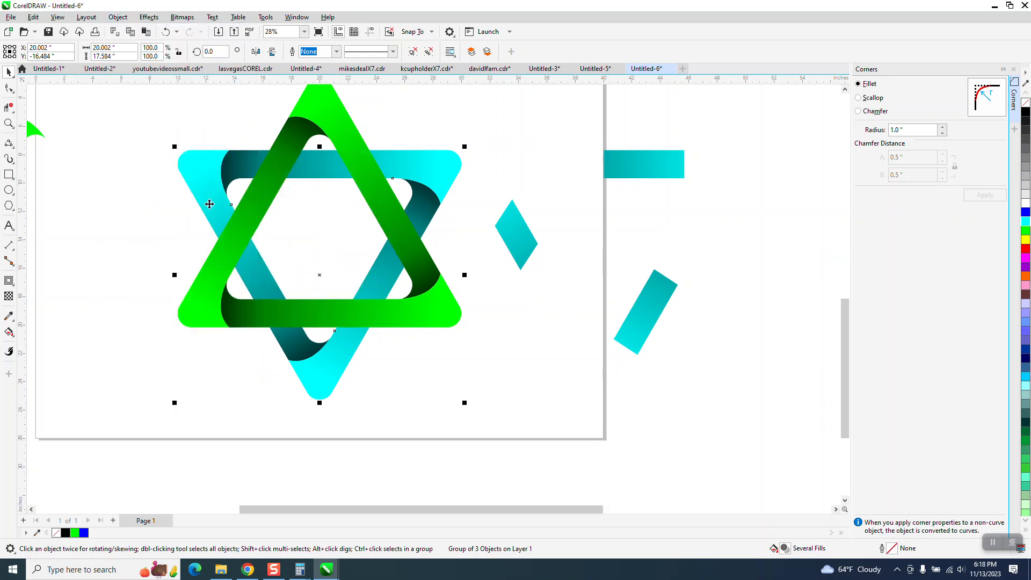
# Move the three loose cyan pieces together 20 inches left, back onto their crossings on the star
pyautogui.moveTo(490, 127); pyautogui.dragTo(794, 397)
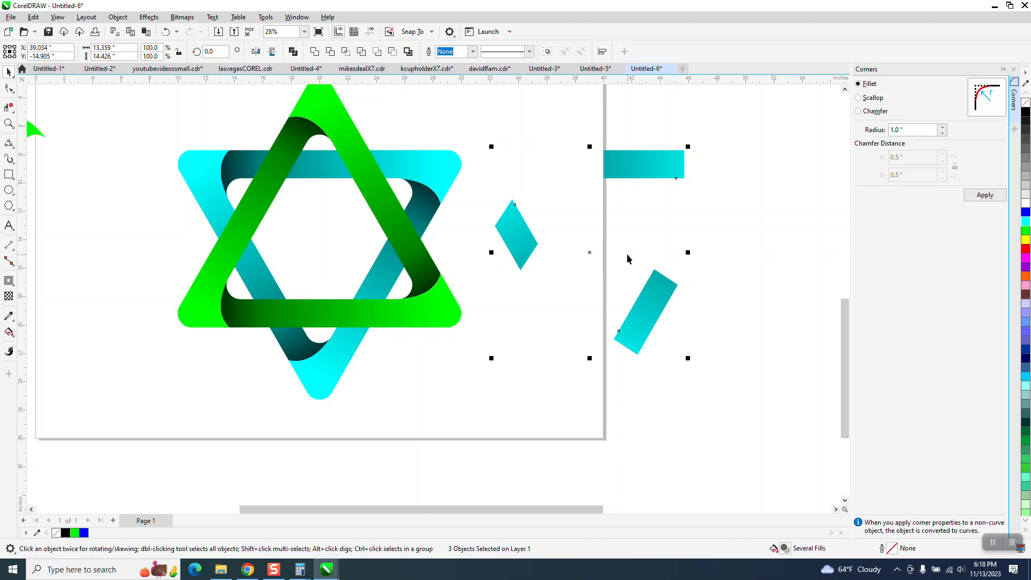
pyautogui.hotkey('ctrl', 'z')
pyautogui.click(562, 301)
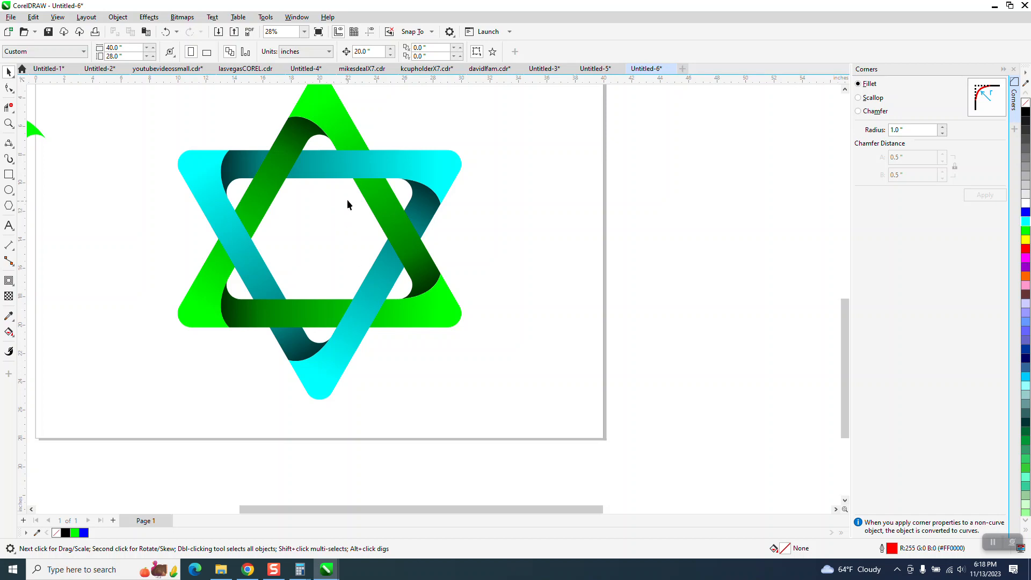
# Move the black background rectangle from the reference star onto the new star and enlarge it to about 30.7 by 27.8 inches
pyautogui.scroll(-1, 337, 217)
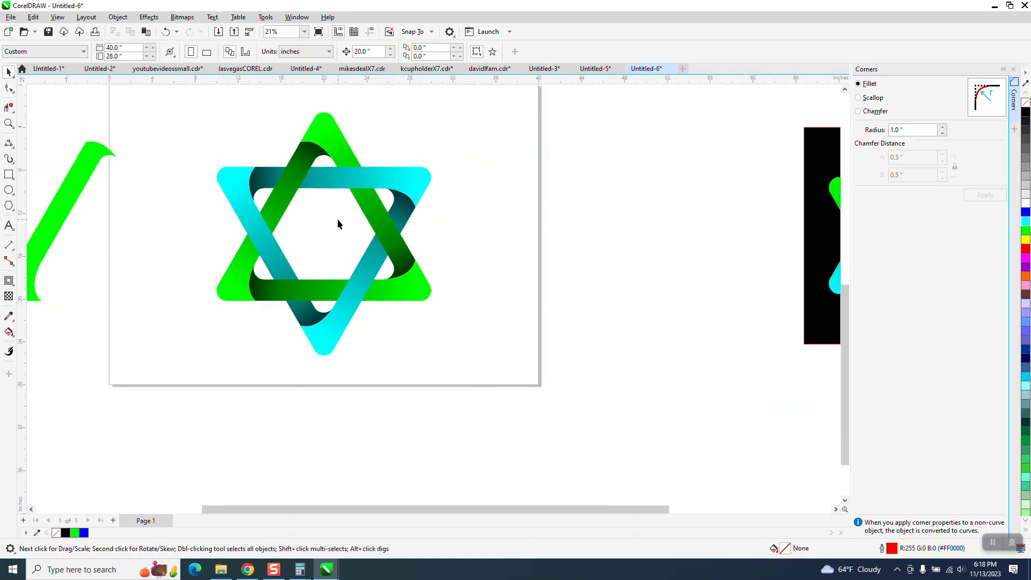
pyautogui.scroll(-2, 337, 218)
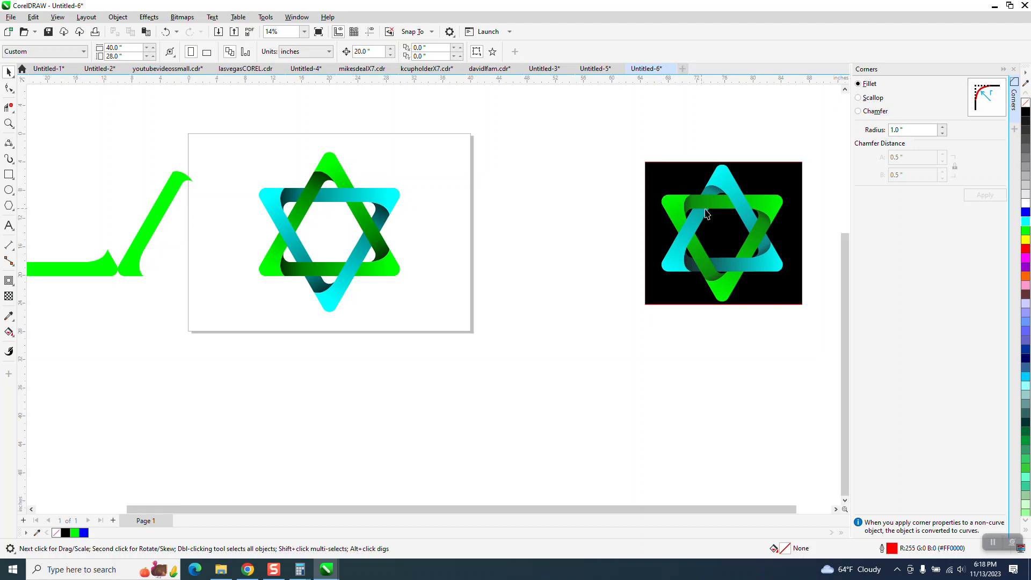
pyautogui.click(8, 123)
pyautogui.moveTo(226, 134); pyautogui.dragTo(618, 344)
pyautogui.scroll(-5, 279, 252)
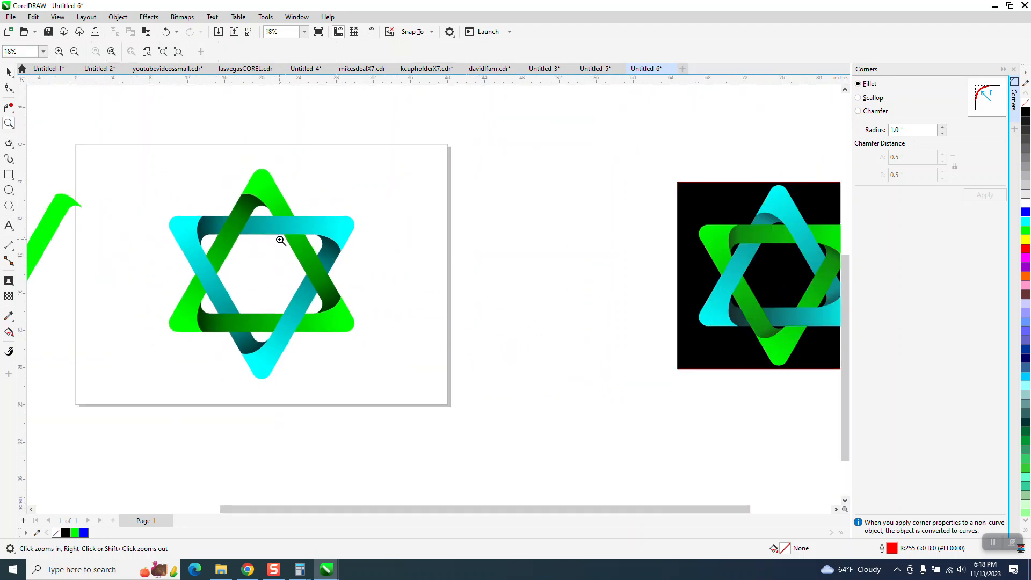
pyautogui.click(9, 71)
pyautogui.moveTo(521, 214); pyautogui.dragTo(230, 209)
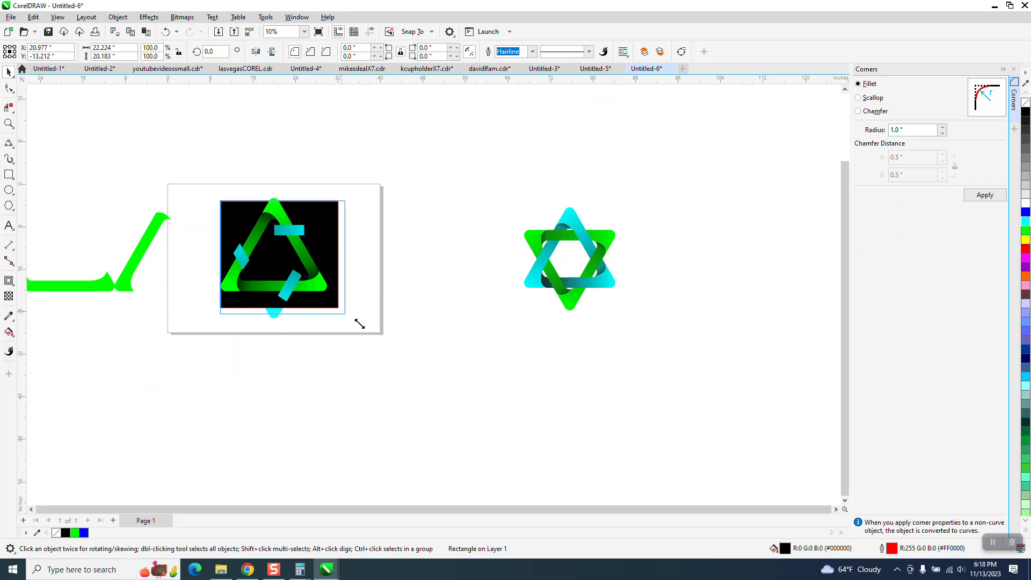
pyautogui.moveTo(342, 310); pyautogui.dragTo(383, 348)
pyautogui.moveTo(352, 265); pyautogui.dragTo(331, 257)
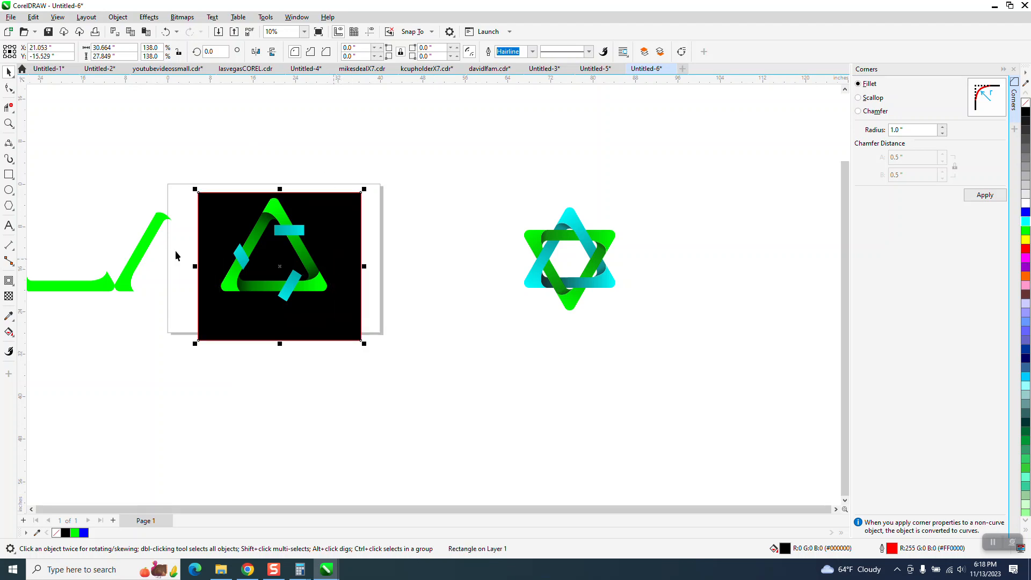
# Send the black rectangle behind the new star and centre it around the star
pyautogui.click(122, 21)
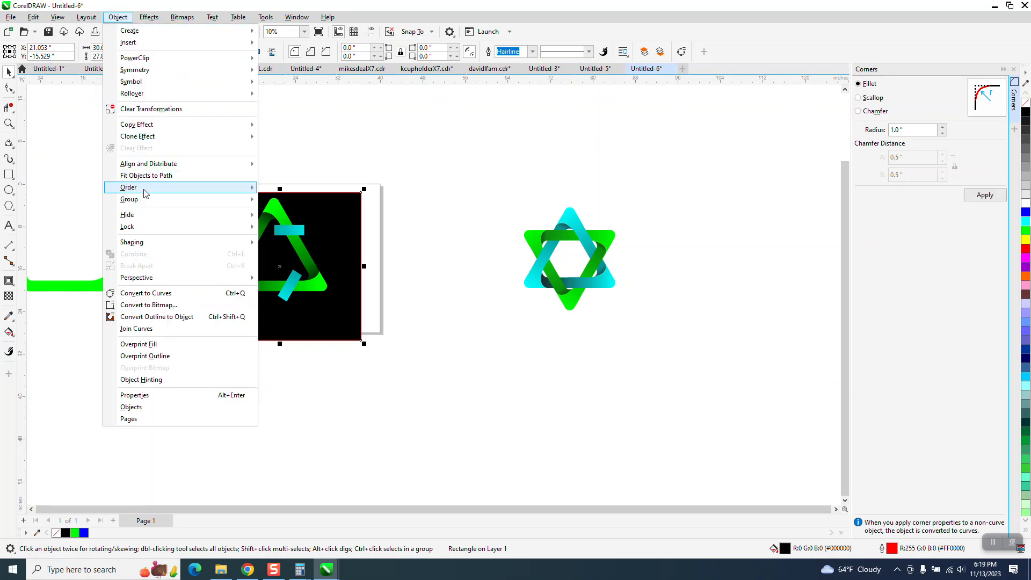
pyautogui.moveTo(146, 191)
pyautogui.click(294, 202)
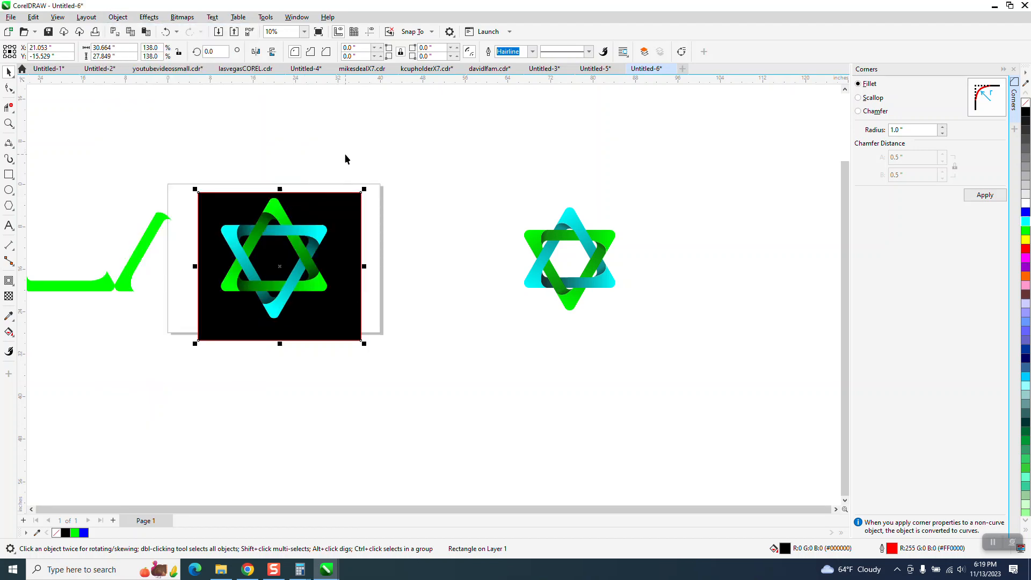
pyautogui.moveTo(357, 214); pyautogui.dragTo(352, 207)
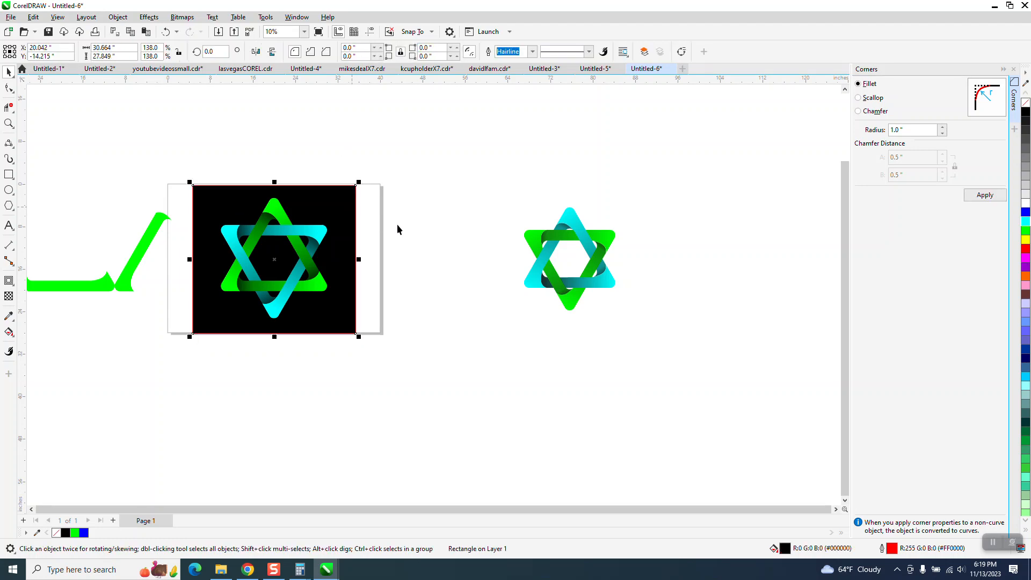
pyautogui.click(467, 266)
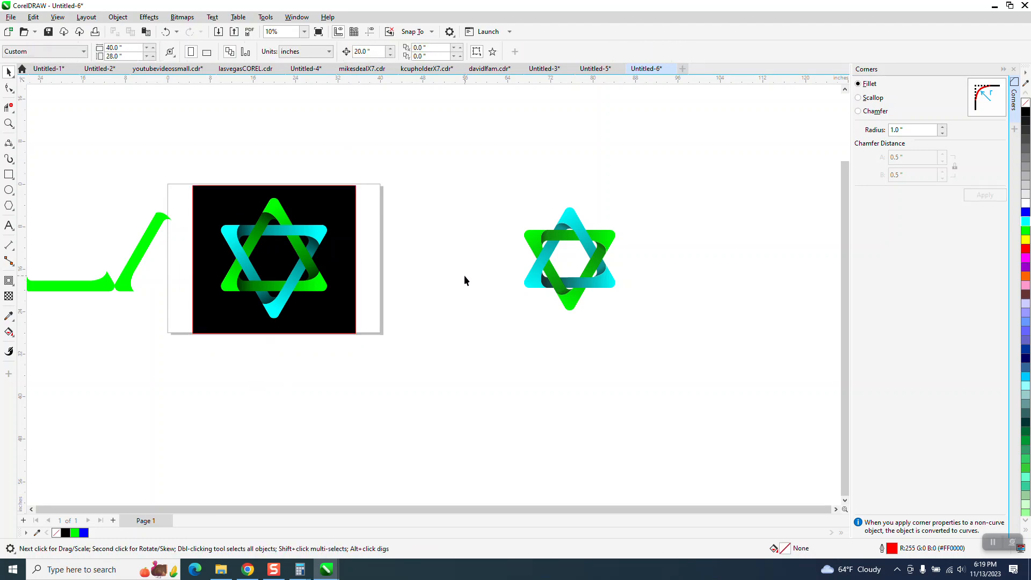